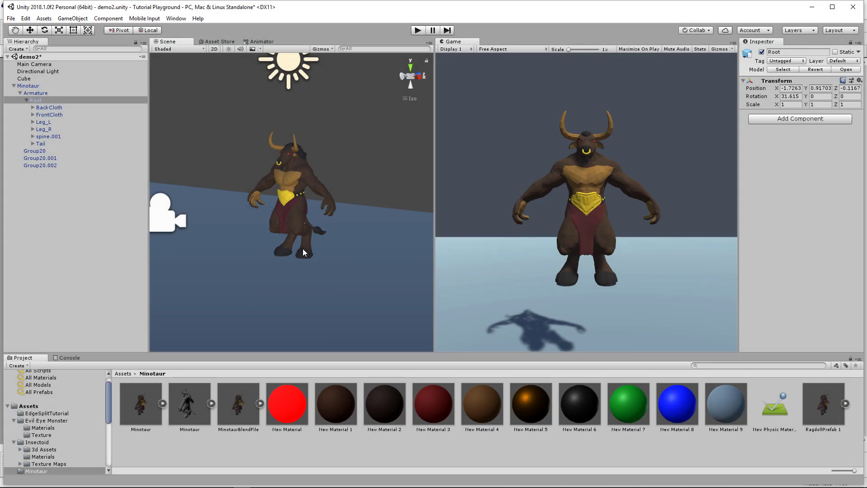
Add a Capsule Collider to Root with radius 0.12, shortened to about 0.47 to fit the waist
{"action": "scroll", "coordinate": [294, 215], "scroll_direction": "up", "scroll_amount": 10}
{"action": "mouse_move", "coordinate": [283, 215]}
{"action": "right_mouse_down"}
{"action": "mouse_move", "coordinate": [508, 239]}
{"action": "mouse_move", "coordinate": [251, 234]}
{"action": "mouse_move", "coordinate": [497, 238]}
{"action": "mouse_move", "coordinate": [260, 213]}
{"action": "mouse_move", "coordinate": [288, 202]}
{"action": "right_mouse_up"}
{"action": "left_click_drag", "start_coordinate": [288, 202], "coordinate": [275, 194], "text": "alt"}
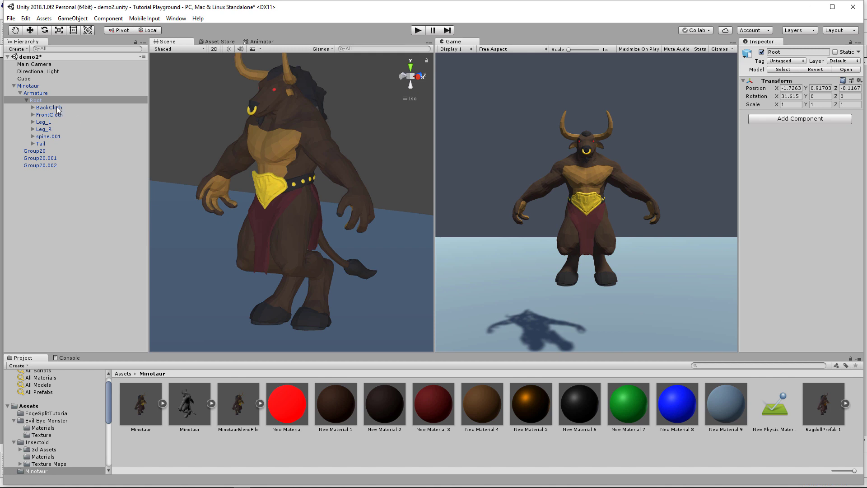
{"action": "left_click", "coordinate": [763, 120]}
{"action": "left_click", "coordinate": [771, 155]}
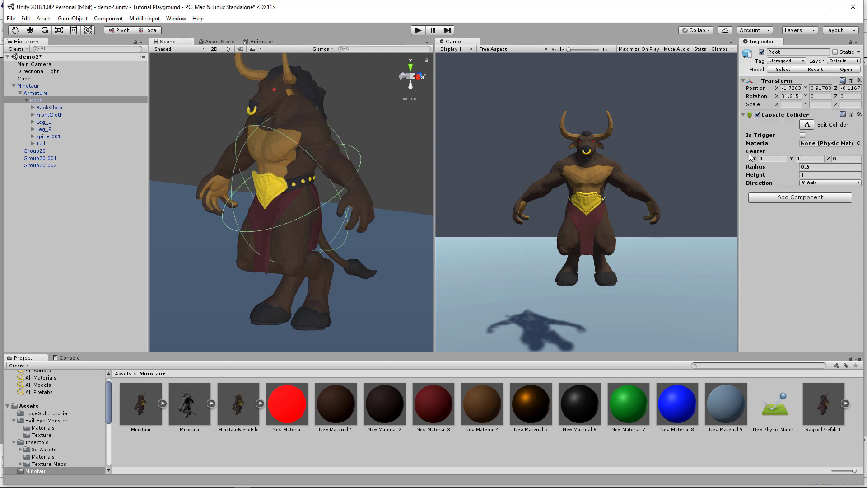
{"action": "mouse_move", "coordinate": [796, 168]}
{"action": "left_mouse_down"}
{"action": "mouse_move", "coordinate": [784, 168]}
{"action": "mouse_move", "coordinate": [797, 161]}
{"action": "left_mouse_up"}
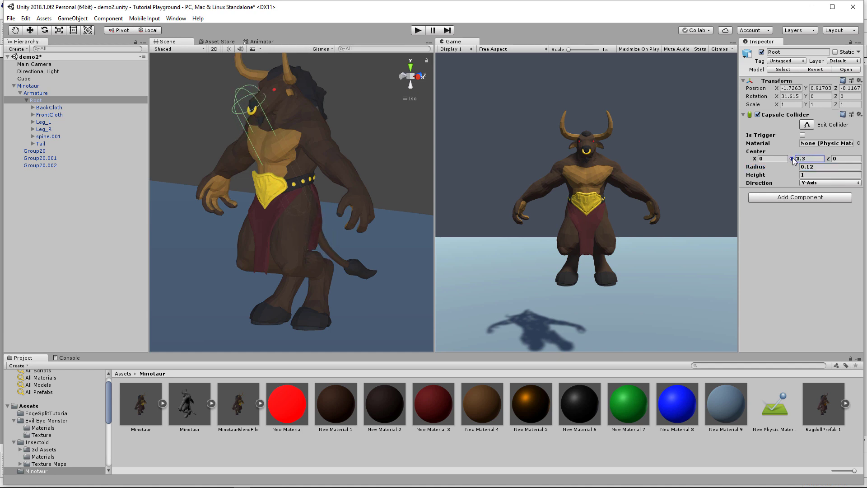
{"action": "left_click", "coordinate": [811, 123]}
{"action": "left_click_drag", "start_coordinate": [242, 87], "coordinate": [272, 170]}
{"action": "right_click_drag", "start_coordinate": [266, 159], "coordinate": [379, 154]}
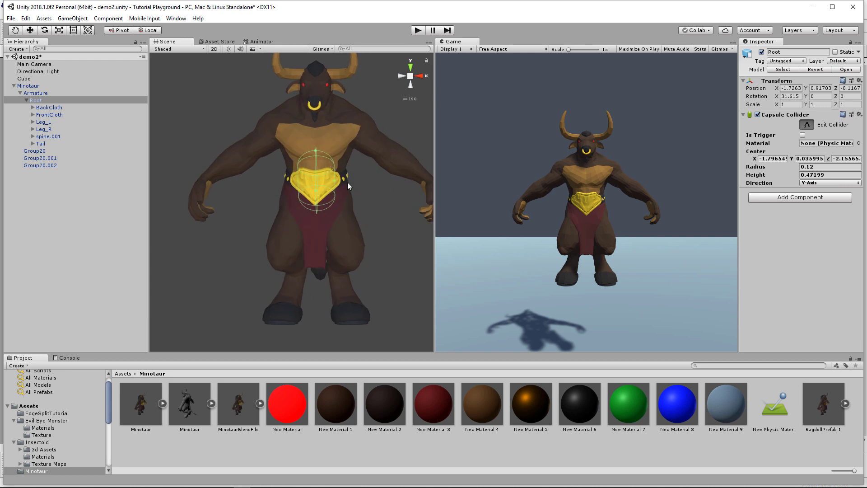
Add a Rigidbody to the Root bone
{"action": "key", "text": "w"}
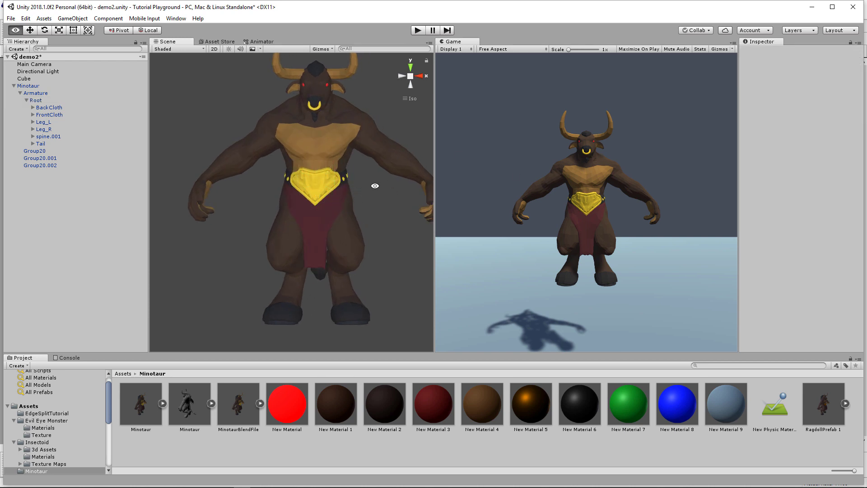
{"action": "left_click_drag", "start_coordinate": [374, 184], "coordinate": [353, 185], "text": "alt"}
{"action": "left_click", "coordinate": [42, 100]}
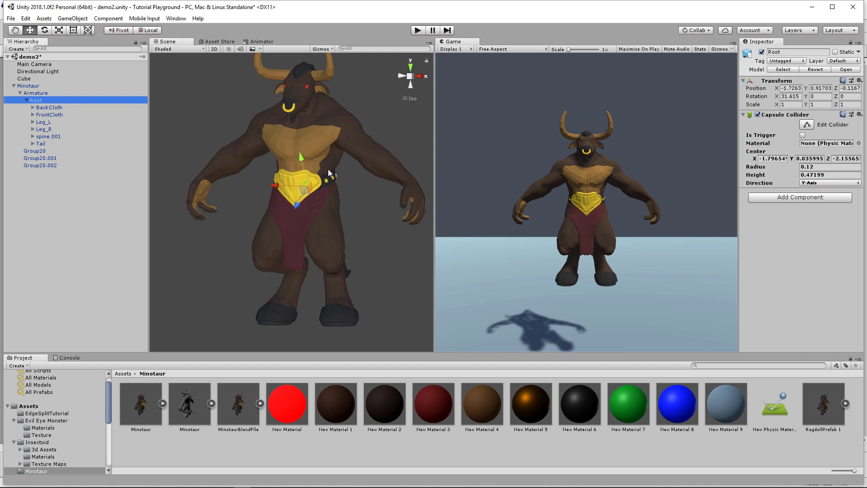
{"action": "left_click_drag", "start_coordinate": [371, 145], "coordinate": [403, 30], "text": "alt"}
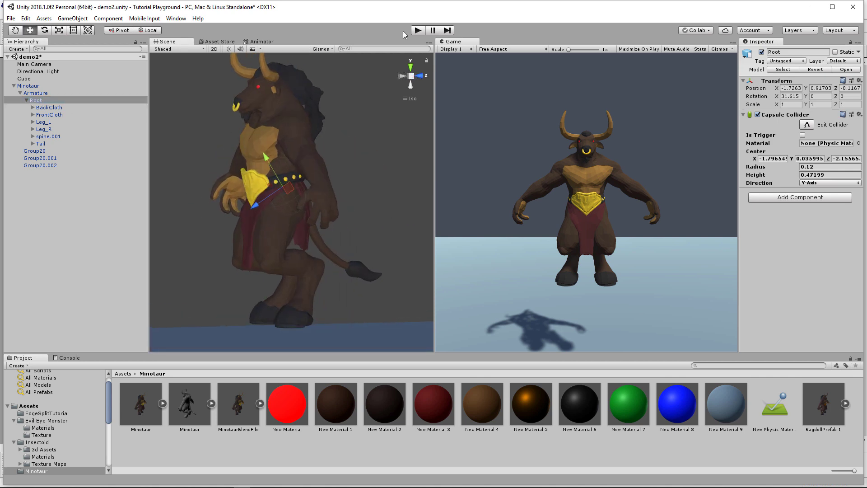
{"action": "left_click", "coordinate": [418, 31]}
{"action": "left_click", "coordinate": [751, 197]}
{"action": "type", "text": "r"}
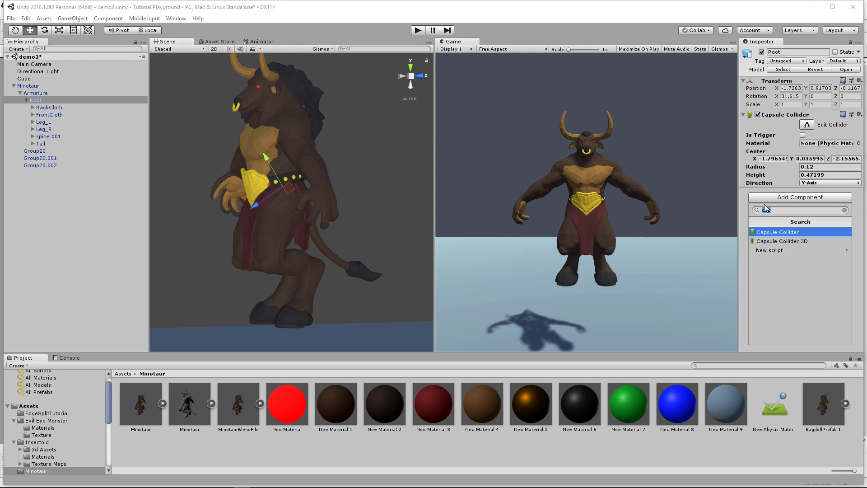
{"action": "type", "text": "i"}
{"action": "left_click", "coordinate": [773, 231]}
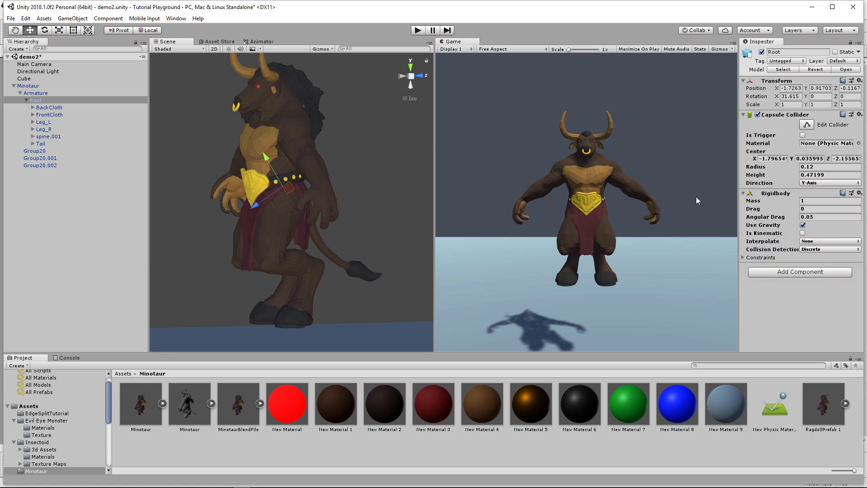
{"action": "left_click", "coordinate": [416, 31]}
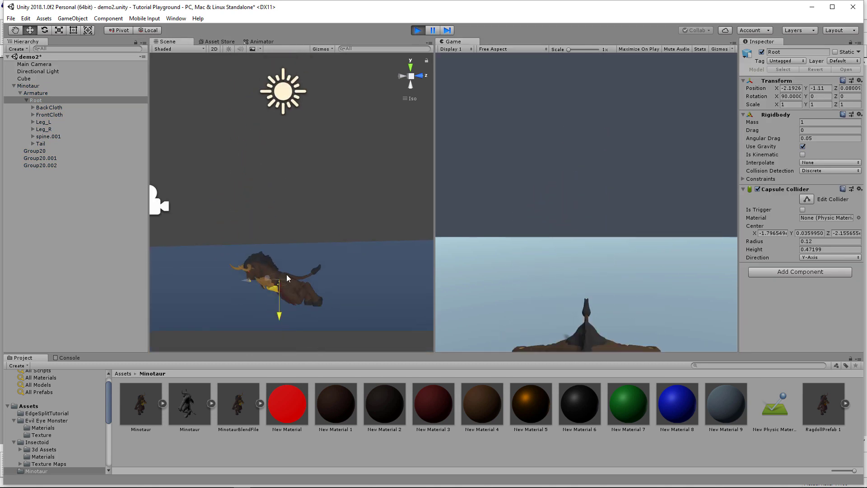
{"action": "key", "text": "e"}
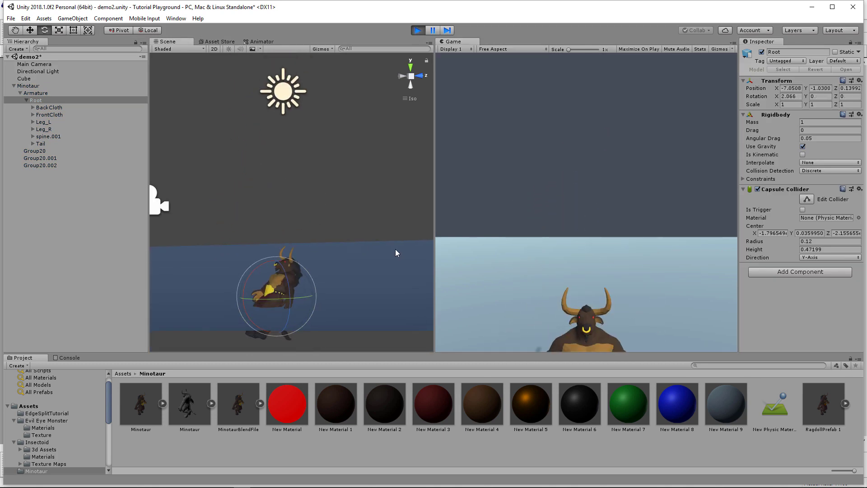
{"action": "scroll", "coordinate": [289, 271], "scroll_direction": "up", "scroll_amount": 2}
{"action": "middle_click_drag", "start_coordinate": [242, 291], "coordinate": [306, 224]}
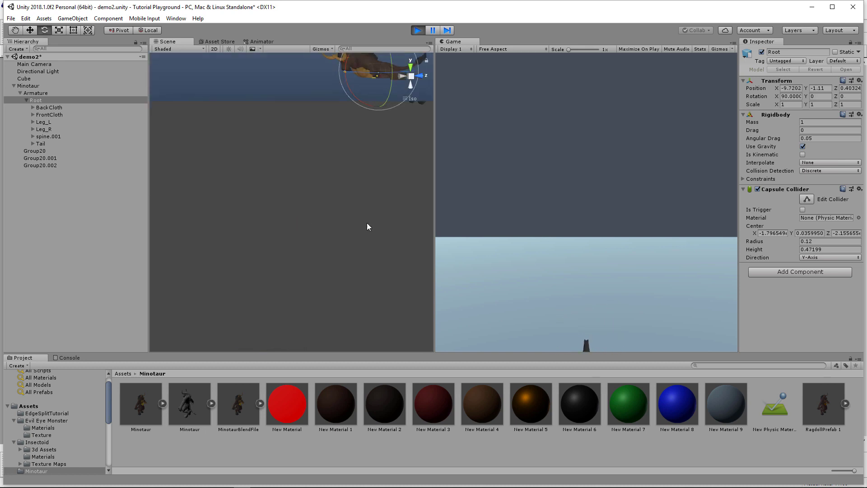
{"action": "middle_click_drag", "start_coordinate": [337, 199], "coordinate": [313, 213]}
{"action": "scroll", "coordinate": [313, 213], "scroll_direction": "up", "scroll_amount": 9}
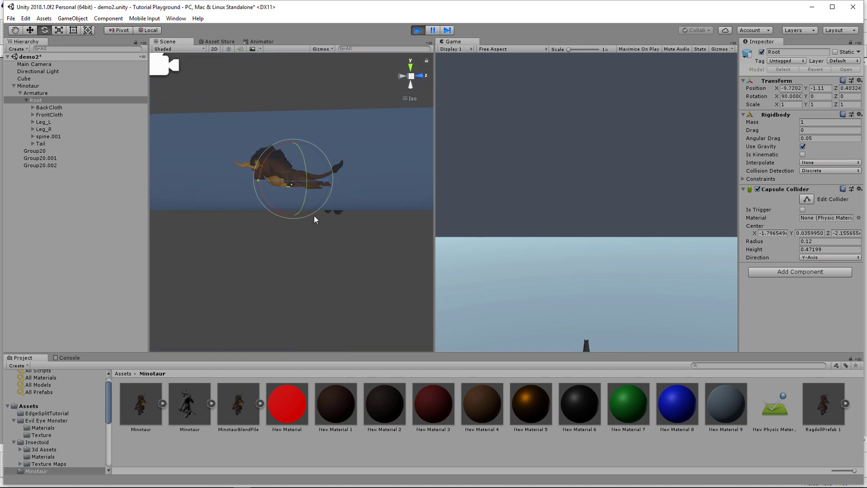
{"action": "left_click_drag", "start_coordinate": [795, 241], "coordinate": [797, 241]}
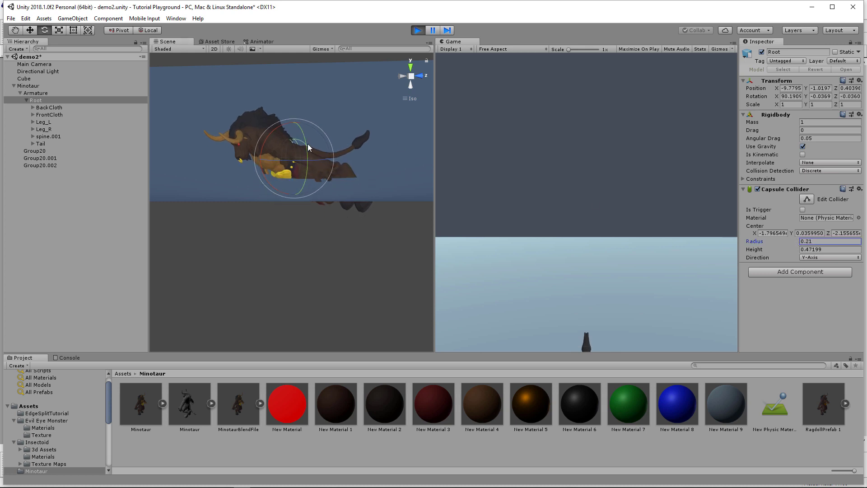
{"action": "key", "text": "w"}
{"action": "left_click_drag", "start_coordinate": [294, 194], "coordinate": [396, 112]}
{"action": "key", "text": "e"}
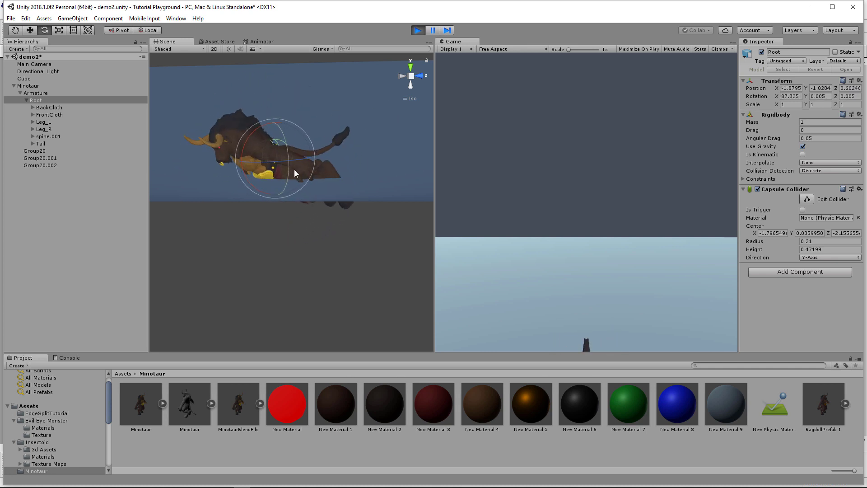
{"action": "left_click_drag", "start_coordinate": [247, 159], "coordinate": [292, 202], "text": "alt"}
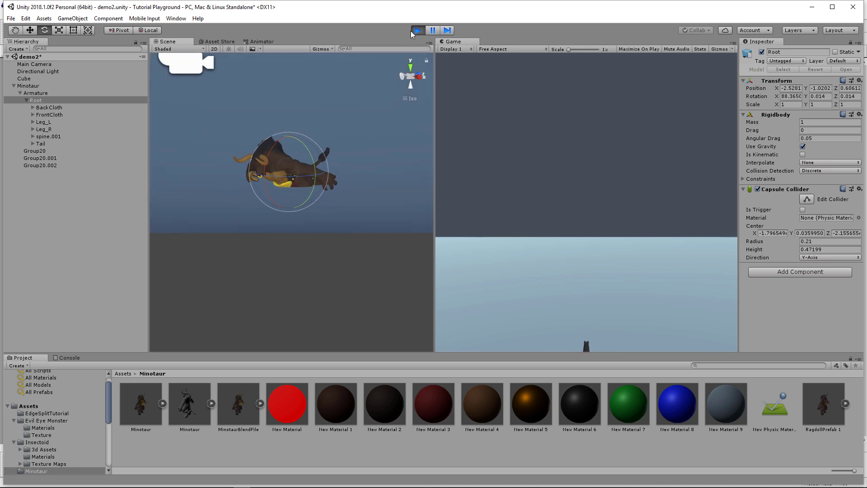
{"action": "left_click", "coordinate": [416, 31]}
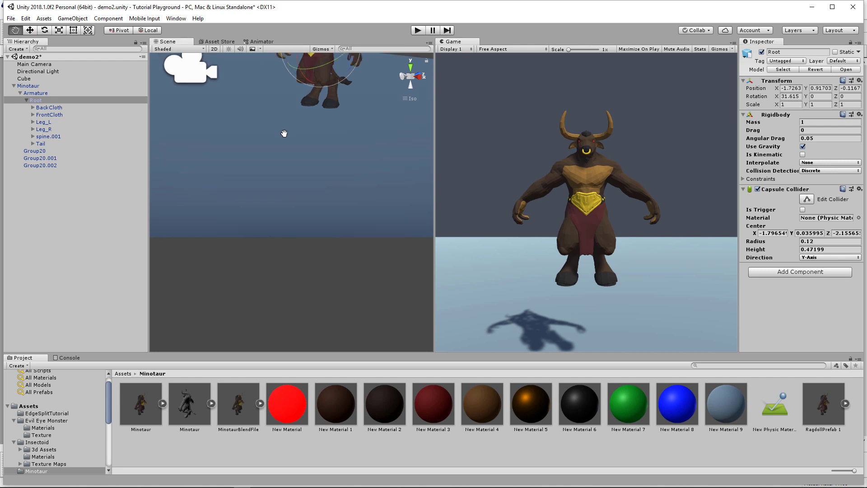
Expand the Minotaur's bone hierarchy and select the Leg_L bone
{"action": "key", "text": "f"}
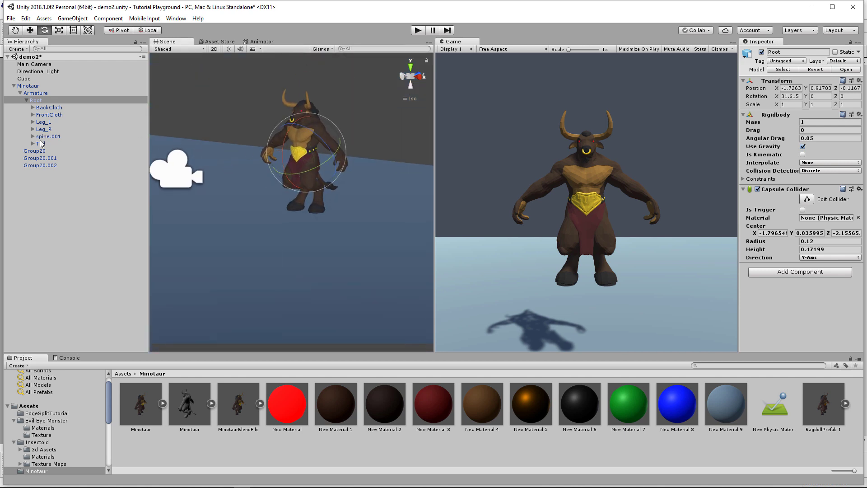
{"action": "left_click", "coordinate": [32, 137]}
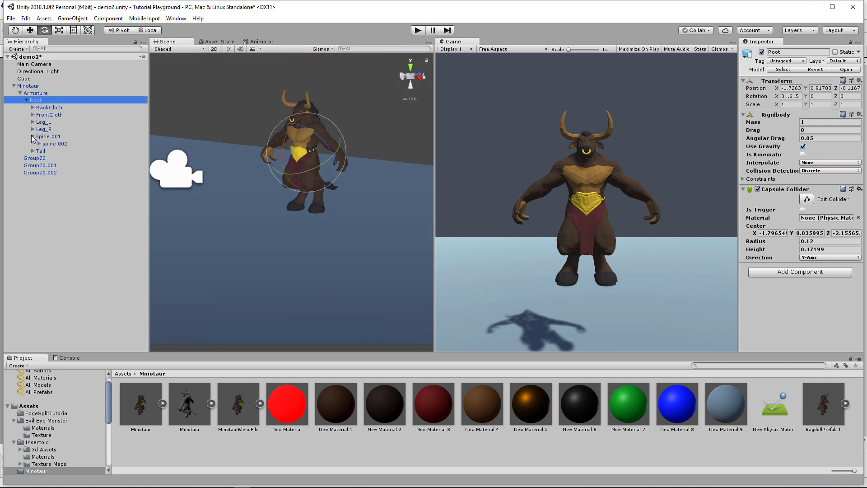
{"action": "left_click", "coordinate": [38, 144]}
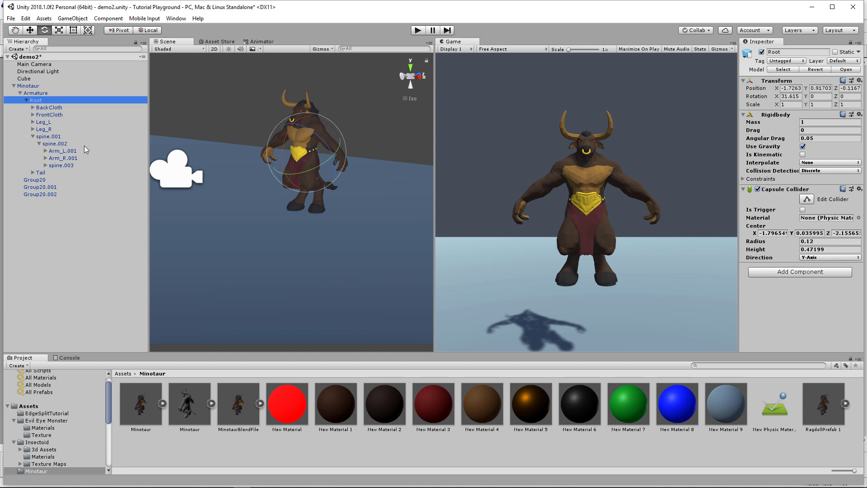
{"action": "left_click", "coordinate": [32, 136]}
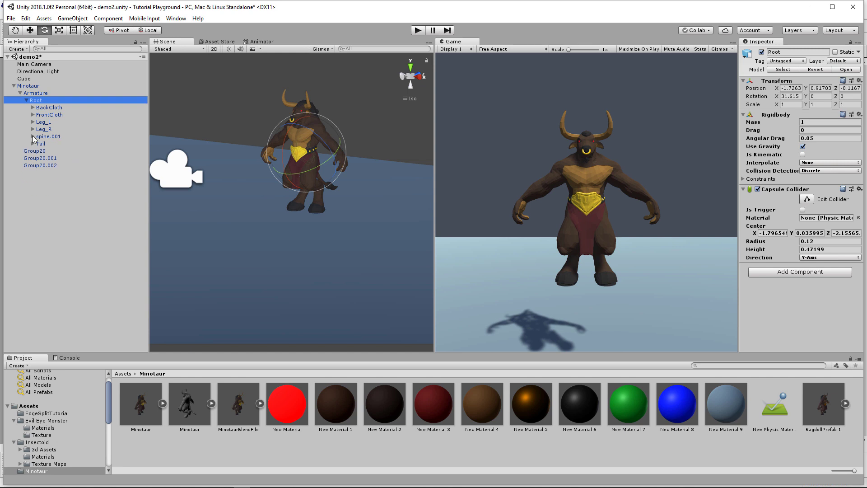
{"action": "left_click", "coordinate": [33, 122]}
{"action": "left_click", "coordinate": [43, 122]}
Add a Box Collider and a Rigidbody to Leg_L
{"action": "left_click", "coordinate": [757, 118]}
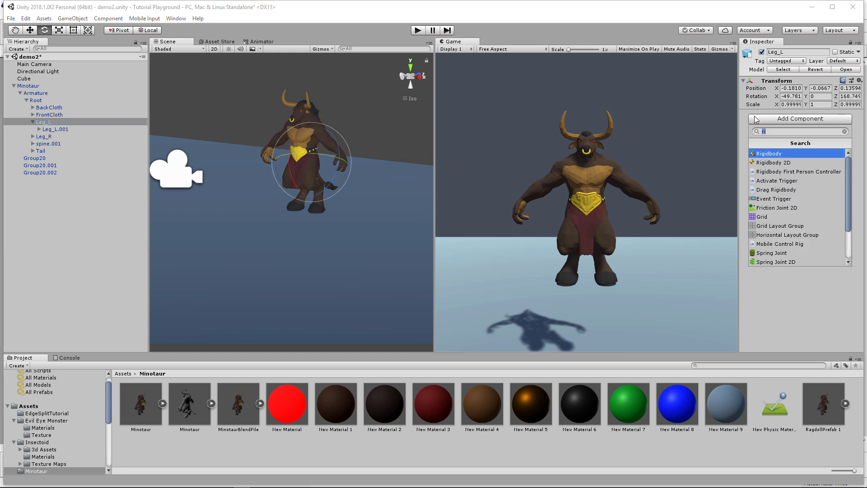
{"action": "type", "text": "bo"}
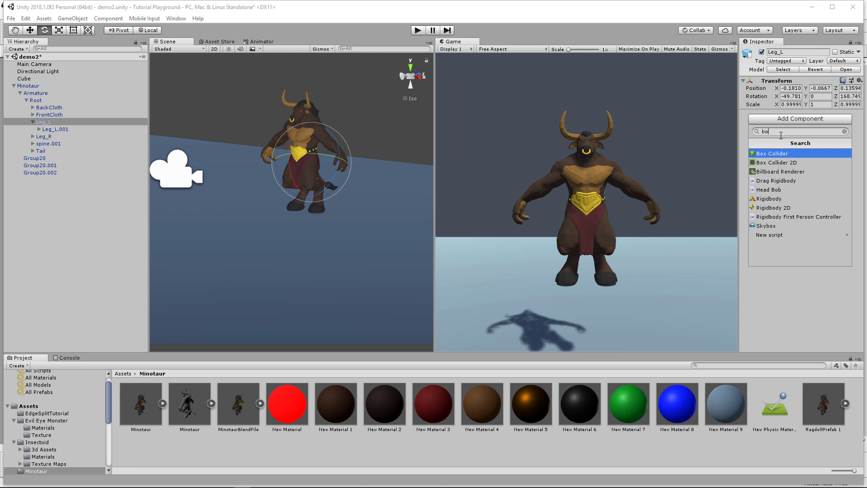
{"action": "left_click", "coordinate": [775, 155]}
{"action": "left_click", "coordinate": [784, 188]}
{"action": "type", "text": "ri"}
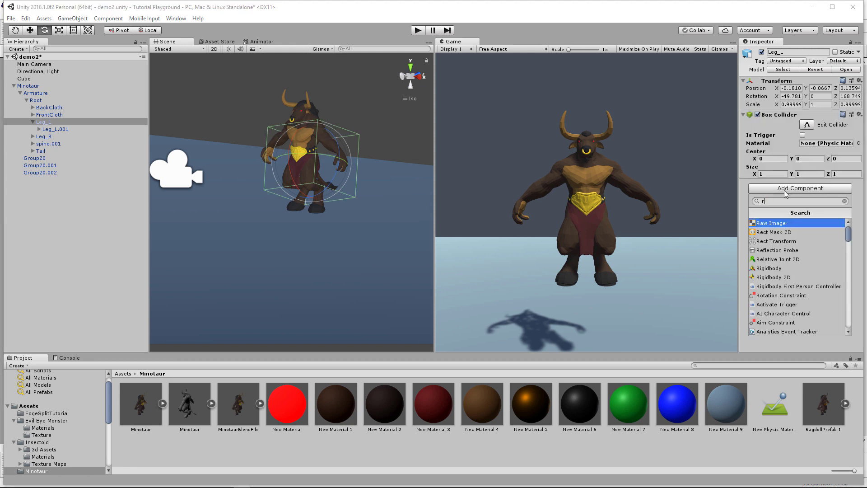
{"action": "left_click", "coordinate": [780, 223]}
Add a Configurable Joint to Leg_L
{"action": "left_click", "coordinate": [768, 263]}
{"action": "type", "text": "co"}
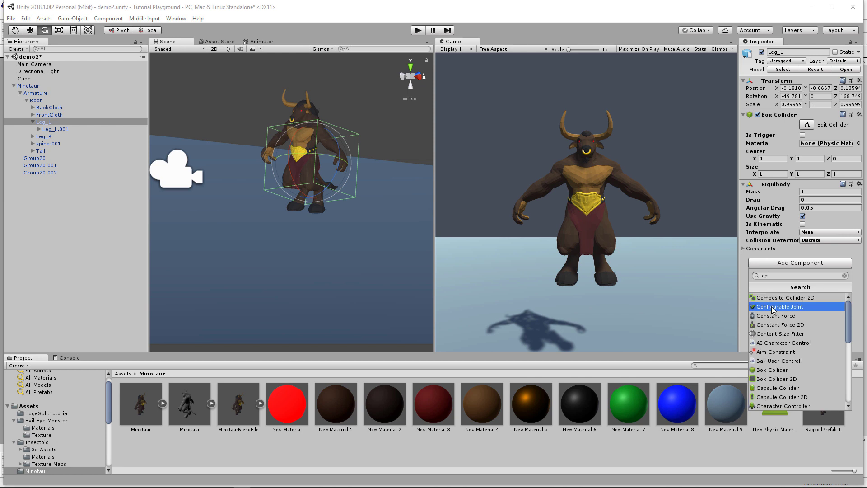
{"action": "left_click", "coordinate": [773, 307]}
{"action": "scroll", "coordinate": [322, 138], "scroll_direction": "up", "scroll_amount": 9}
{"action": "middle_click_drag", "start_coordinate": [391, 96], "coordinate": [253, 138]}
{"action": "mouse_move", "coordinate": [320, 137]}
{"action": "middle_mouse_down"}
{"action": "mouse_move", "coordinate": [280, 141]}
{"action": "mouse_move", "coordinate": [316, 136]}
{"action": "middle_mouse_up"}
{"action": "left_click_drag", "start_coordinate": [275, 142], "coordinate": [283, 114], "text": "alt"}
{"action": "scroll", "coordinate": [423, 207], "scroll_direction": "up", "scroll_amount": 5}
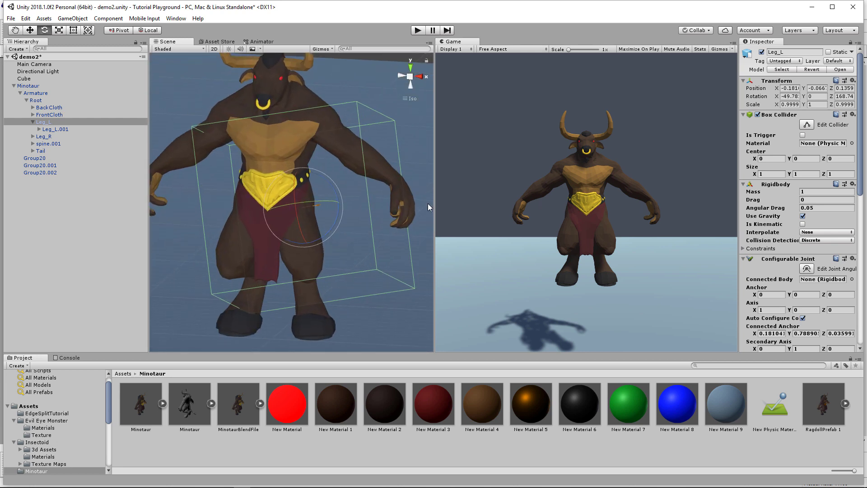
Set Leg_L's Box Collider size to 0.2, 0.2, 0.2
{"action": "left_click_drag", "start_coordinate": [435, 204], "coordinate": [470, 198]}
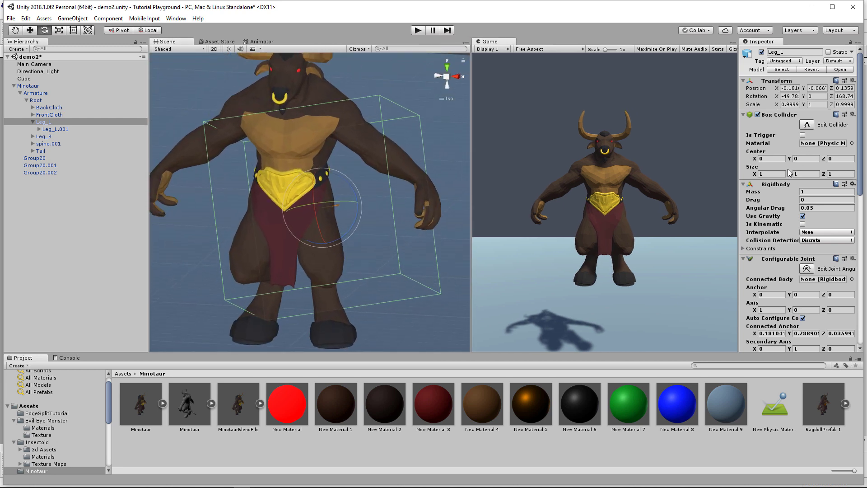
{"action": "left_click_drag", "start_coordinate": [754, 176], "coordinate": [752, 176]}
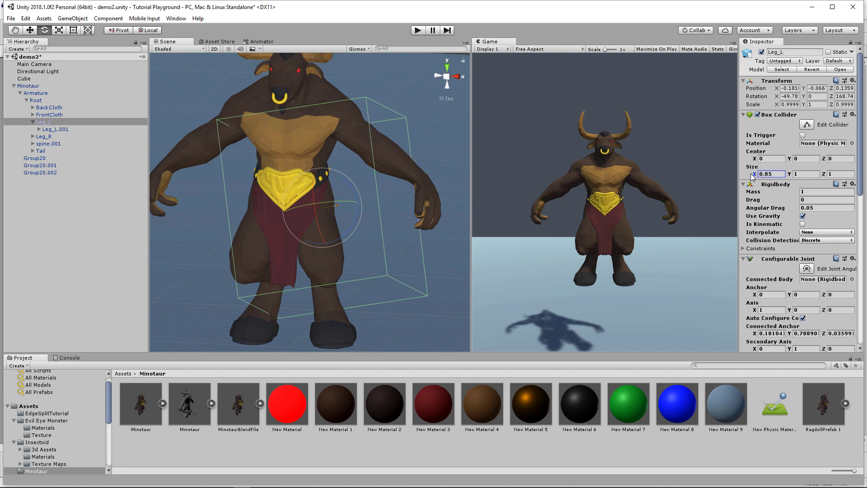
{"action": "key", "text": "ctrl+z"}
{"action": "left_click", "coordinate": [791, 104]}
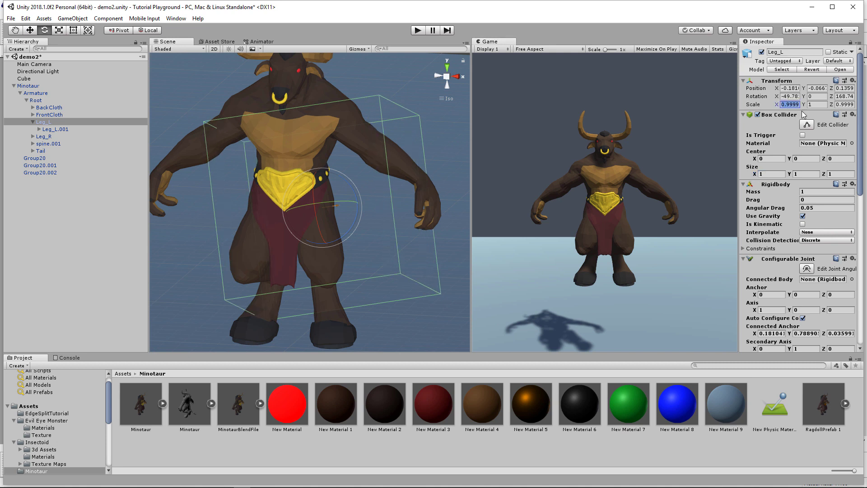
{"action": "left_click", "coordinate": [771, 174]}
{"action": "type", "text": "0.2"}
{"action": "key", "text": "Tab"}
{"action": "type", "text": "0.2"}
{"action": "key", "text": "Tab"}
{"action": "type", "text": ".2"}
Reshape the box collider to about 0.13 × 0.43 × 0.2 around the left thigh
{"action": "left_click_drag", "start_coordinate": [429, 165], "coordinate": [352, 177], "text": "alt"}
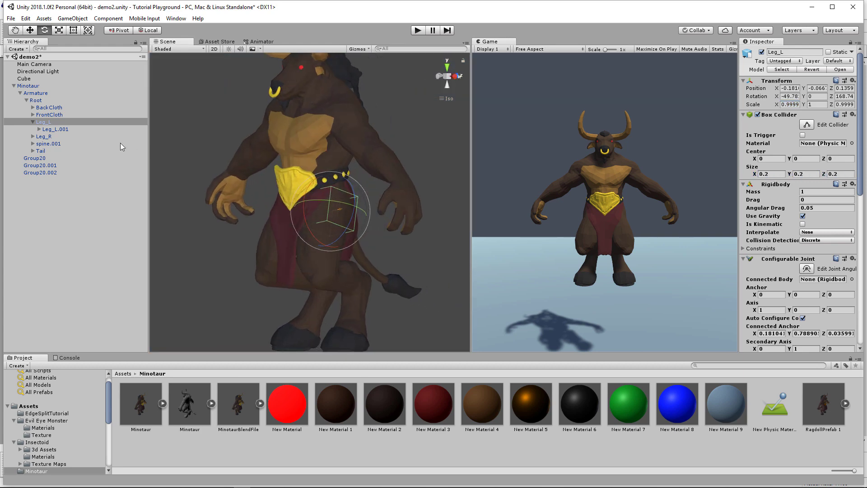
{"action": "left_click", "coordinate": [57, 129]}
{"action": "left_click", "coordinate": [51, 122]}
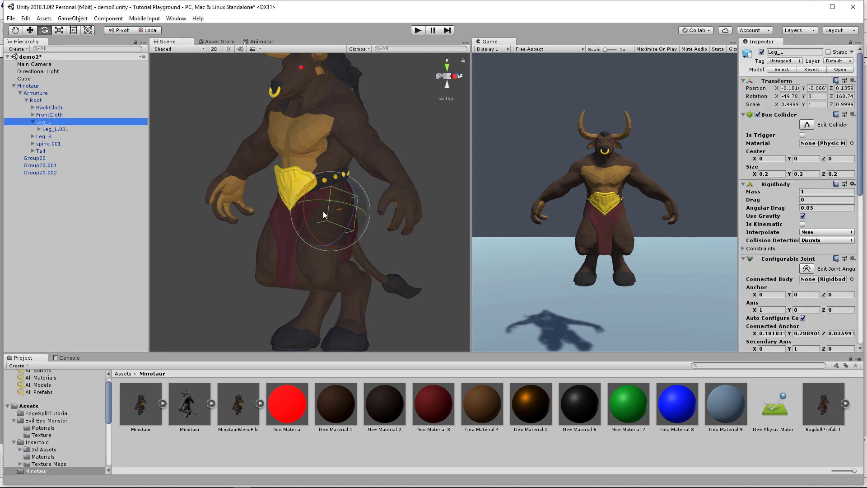
{"action": "left_click", "coordinate": [806, 268]}
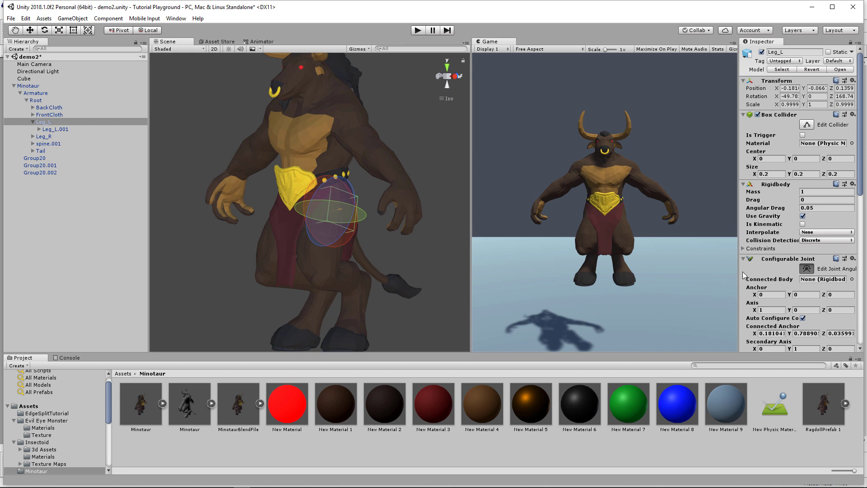
{"action": "left_click", "coordinate": [809, 125]}
{"action": "mouse_move", "coordinate": [328, 232]}
{"action": "left_mouse_down"}
{"action": "mouse_move", "coordinate": [318, 267]}
{"action": "mouse_move", "coordinate": [412, 285]}
{"action": "mouse_move", "coordinate": [337, 225]}
{"action": "mouse_move", "coordinate": [327, 229]}
{"action": "left_mouse_up"}
{"action": "left_click_drag", "start_coordinate": [332, 229], "coordinate": [431, 218], "text": "alt"}
{"action": "left_click", "coordinate": [430, 218]}
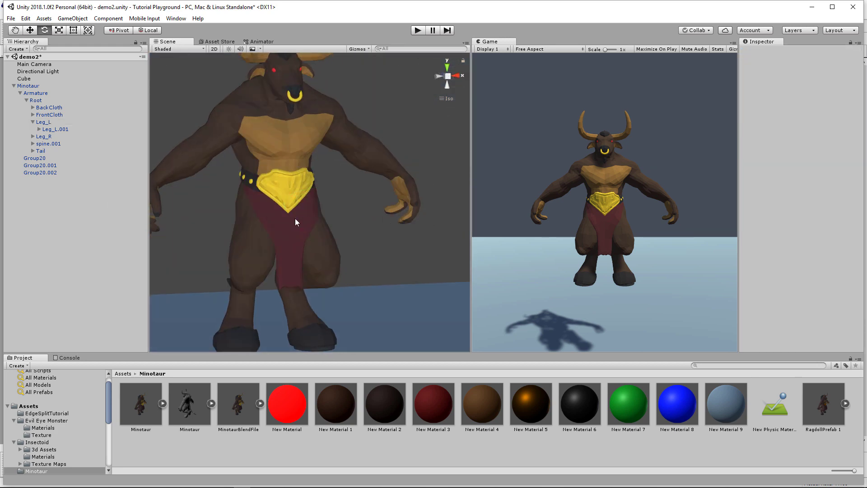
Connect Leg_L's Configurable Joint to Root and set X, Y and Z Motion to Limited
{"action": "left_click", "coordinate": [44, 136]}
{"action": "left_click", "coordinate": [44, 122]}
{"action": "scroll", "coordinate": [745, 206], "scroll_direction": "down", "scroll_amount": 3}
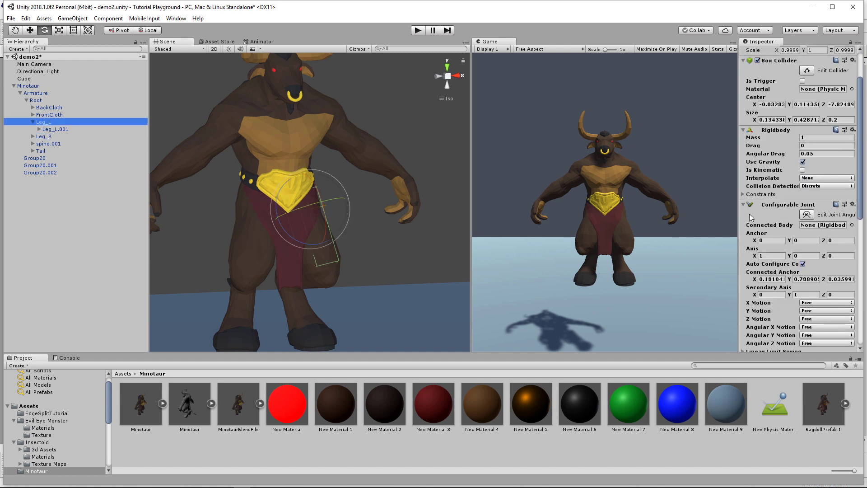
{"action": "left_click", "coordinate": [810, 227]}
{"action": "left_click_drag", "start_coordinate": [809, 228], "coordinate": [809, 226]}
{"action": "scroll", "coordinate": [807, 269], "scroll_direction": "down", "scroll_amount": 3}
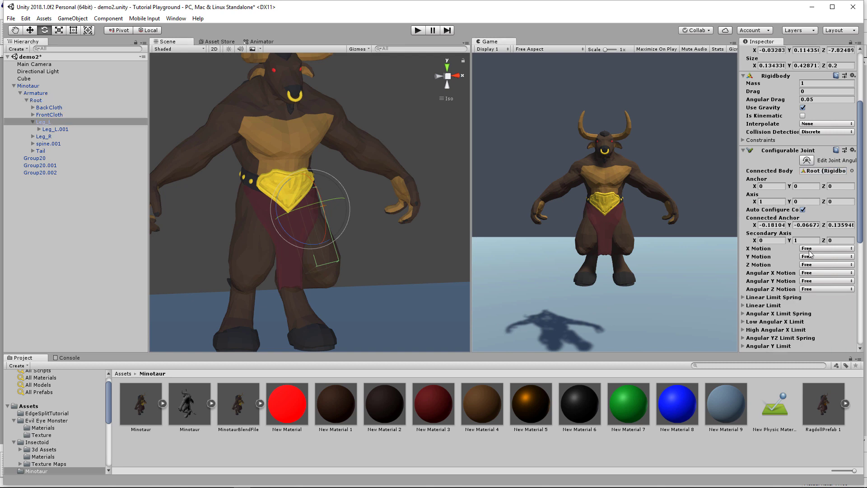
{"action": "left_click", "coordinate": [809, 250]}
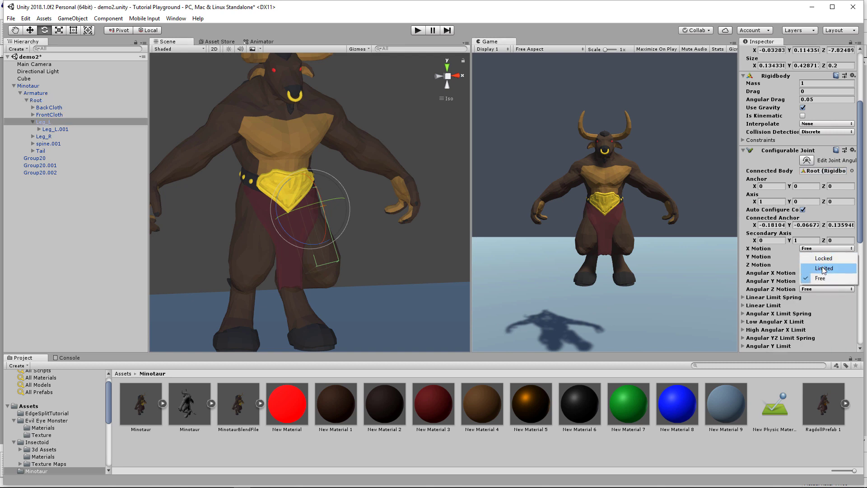
{"action": "left_click", "coordinate": [823, 269]}
{"action": "left_click", "coordinate": [823, 256]}
{"action": "left_click", "coordinate": [822, 277]}
{"action": "left_click", "coordinate": [817, 264]}
{"action": "left_click", "coordinate": [819, 284]}
Set Angular X, Y and Z Motion to Limited and copy the Configurable Joint component
{"action": "left_click", "coordinate": [814, 273]}
{"action": "left_click", "coordinate": [822, 292]}
{"action": "left_click", "coordinate": [817, 281]}
{"action": "left_click", "coordinate": [819, 300]}
{"action": "left_click", "coordinate": [816, 290]}
{"action": "left_click", "coordinate": [818, 309]}
{"action": "left_click", "coordinate": [853, 151]}
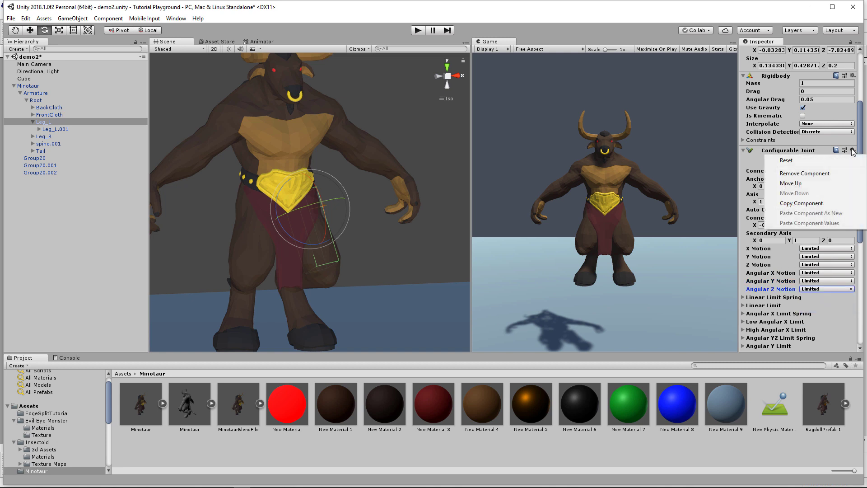
{"action": "left_click", "coordinate": [801, 204]}
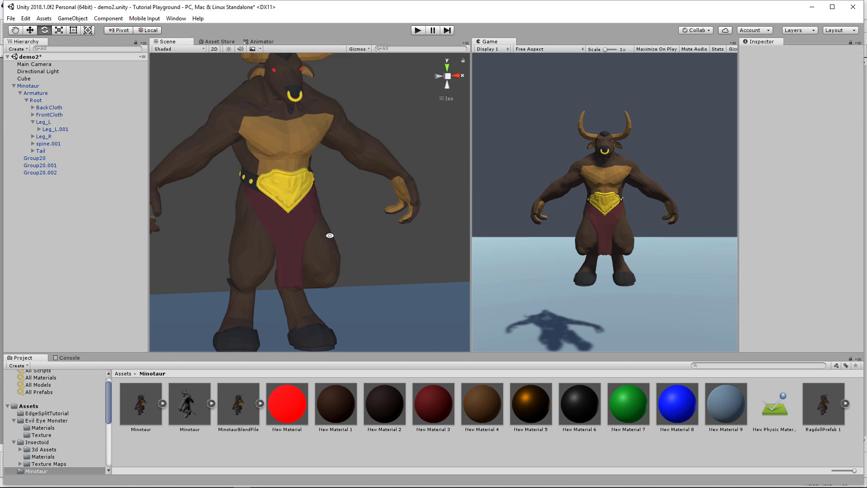
Show Leg_L's joint angular limit handles and narrow the Y angular limit range
{"action": "left_click", "coordinate": [45, 122]}
{"action": "middle_click_drag", "start_coordinate": [302, 223], "coordinate": [346, 211]}
{"action": "right_click_drag", "start_coordinate": [424, 237], "coordinate": [279, 229]}
{"action": "scroll", "coordinate": [322, 251], "scroll_direction": "up", "scroll_amount": 5}
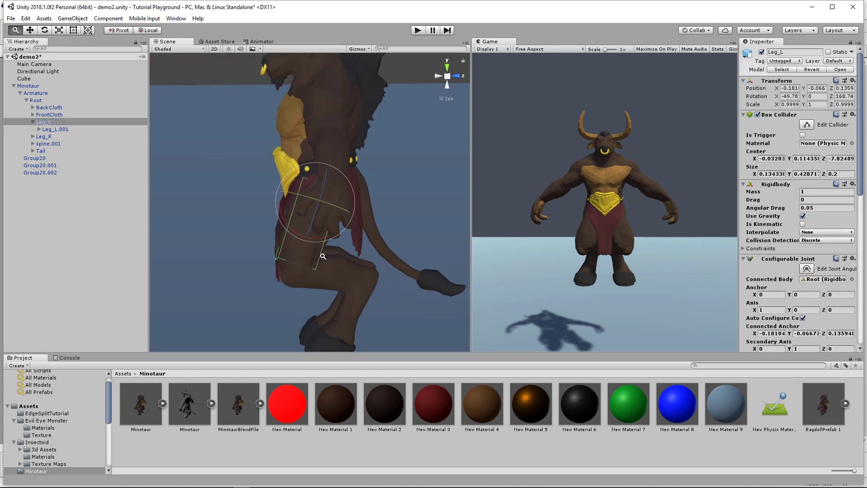
{"action": "left_click", "coordinate": [807, 269]}
{"action": "mouse_move", "coordinate": [398, 239]}
{"action": "right_mouse_down"}
{"action": "mouse_move", "coordinate": [339, 245]}
{"action": "mouse_move", "coordinate": [403, 251]}
{"action": "right_mouse_up"}
{"action": "left_click_drag", "start_coordinate": [404, 254], "coordinate": [385, 261], "text": "alt"}
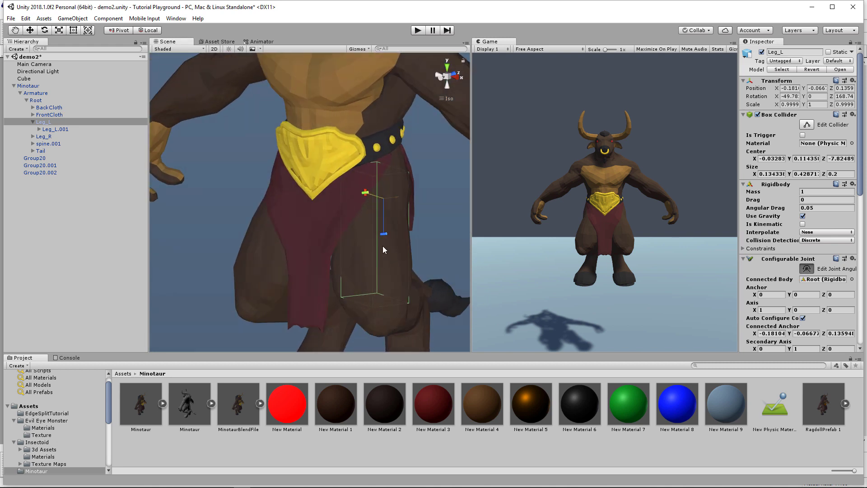
{"action": "left_click_drag", "start_coordinate": [365, 196], "coordinate": [258, 184]}
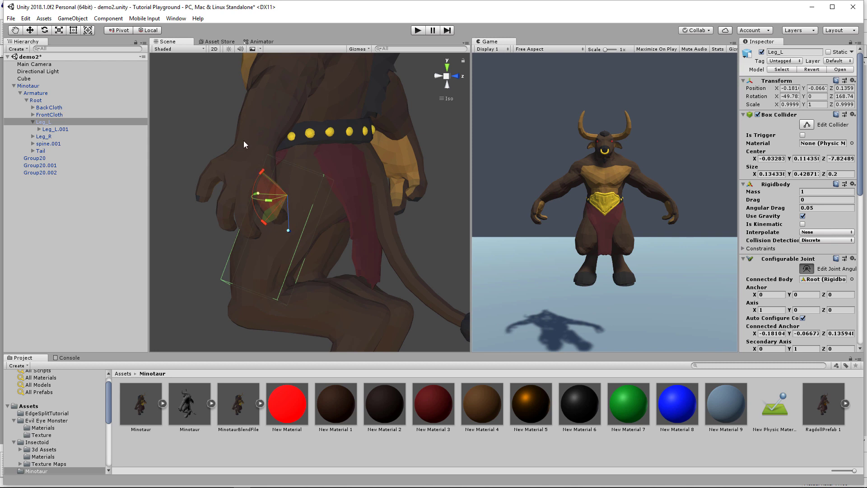
Lower the upper and adjust the lower X angular limits, then check the Connected Body field
{"action": "left_click_drag", "start_coordinate": [261, 172], "coordinate": [256, 182]}
{"action": "left_click_drag", "start_coordinate": [264, 223], "coordinate": [400, 216]}
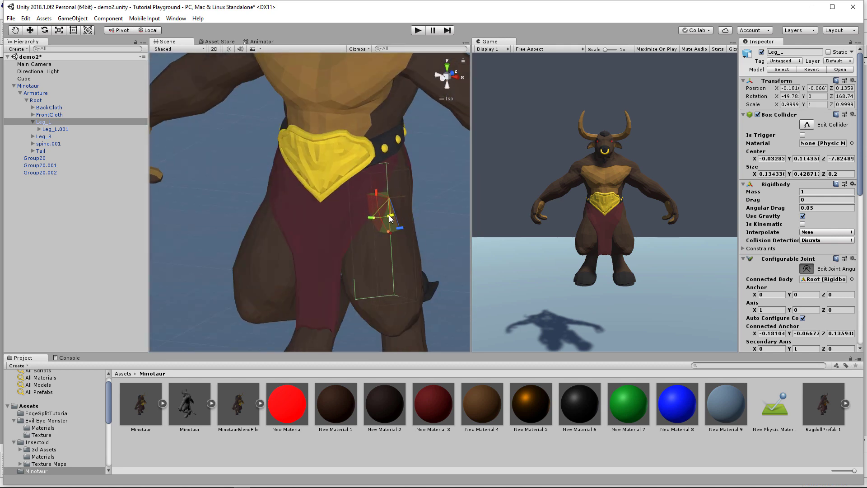
{"action": "key", "text": "alt"}
{"action": "left_click_drag", "start_coordinate": [285, 228], "coordinate": [449, 261], "text": "alt"}
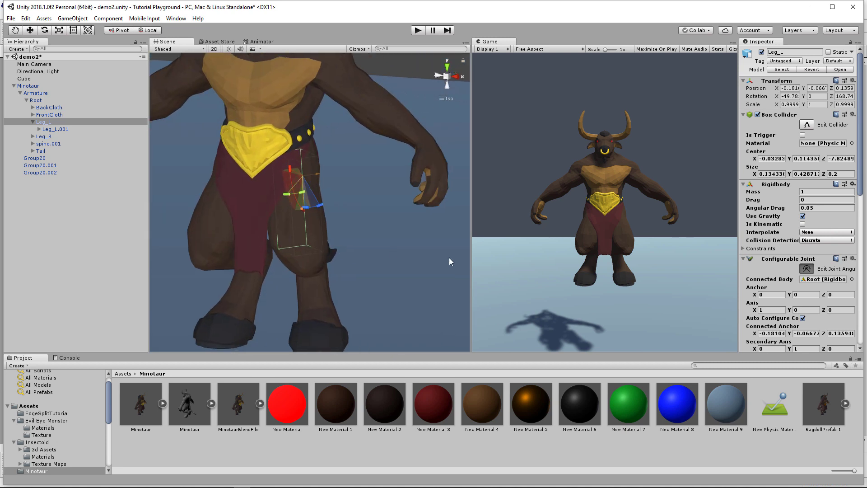
{"action": "left_click", "coordinate": [852, 279]}
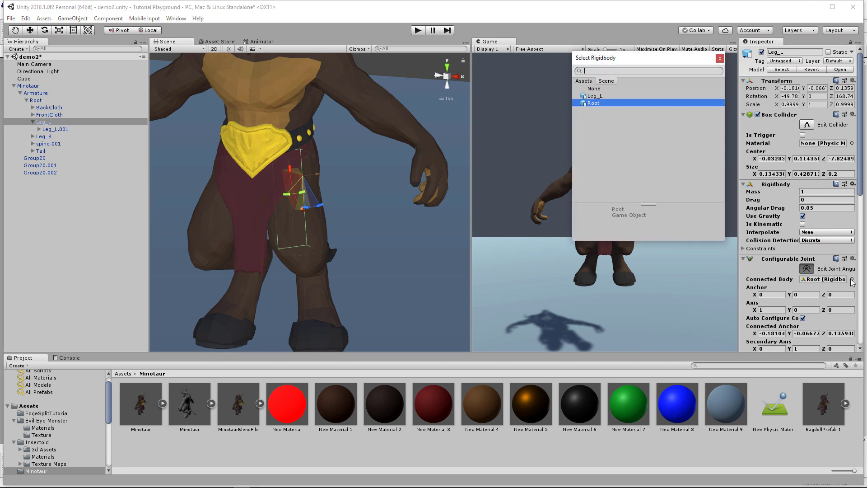
{"action": "left_click", "coordinate": [719, 60]}
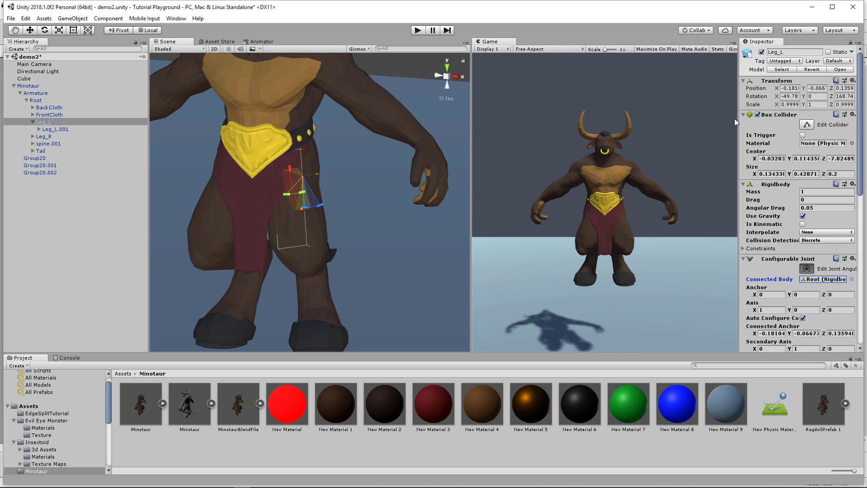
{"action": "left_click", "coordinate": [819, 280]}
Clear Leg_L's joint Connected Body to None
{"action": "key", "text": "Delete"}
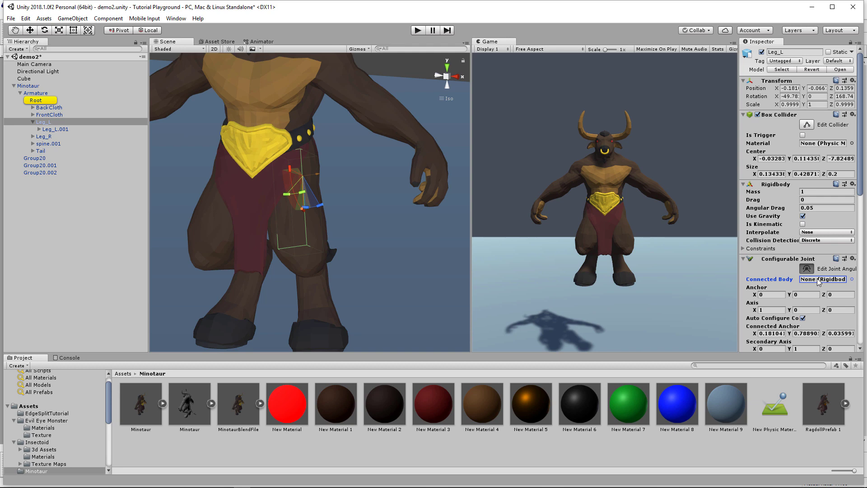
{"action": "scroll", "coordinate": [798, 316], "scroll_direction": "down", "scroll_amount": 6}
{"action": "scroll", "coordinate": [270, 213], "scroll_direction": "down", "scroll_amount": 3}
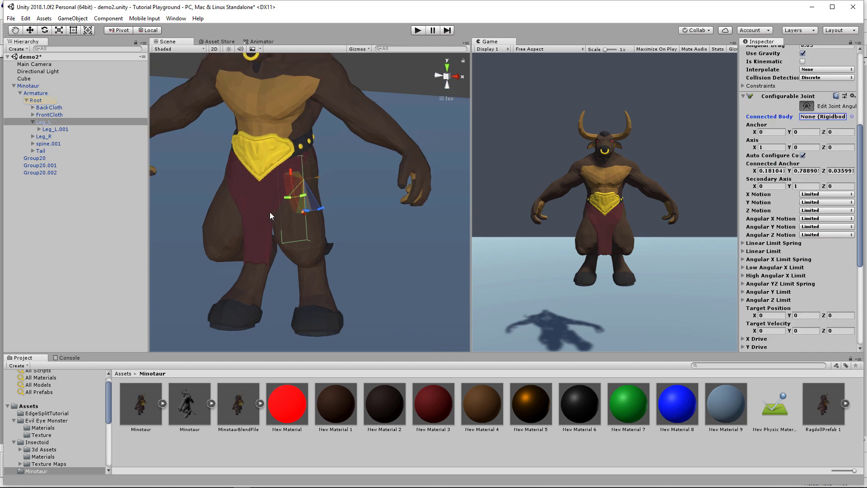
Play the scene to watch the detached leg fall, then stop the test
{"action": "left_click", "coordinate": [418, 30]}
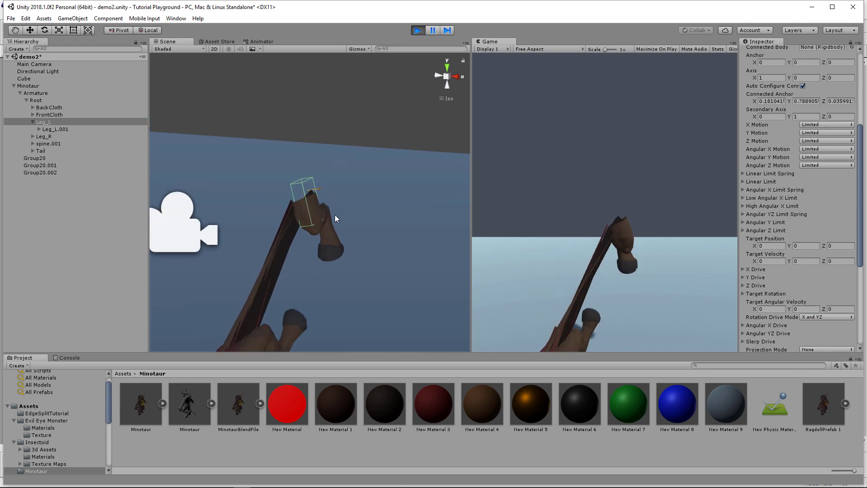
{"action": "middle_click_drag", "start_coordinate": [332, 218], "coordinate": [350, 84]}
{"action": "right_click_drag", "start_coordinate": [321, 186], "coordinate": [367, 178]}
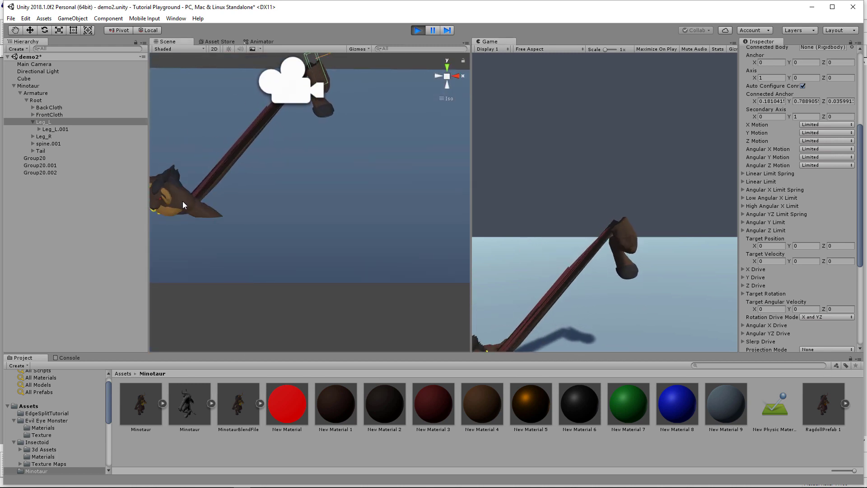
{"action": "middle_click_drag", "start_coordinate": [183, 202], "coordinate": [232, 201]}
{"action": "middle_click_drag", "start_coordinate": [382, 175], "coordinate": [161, 238]}
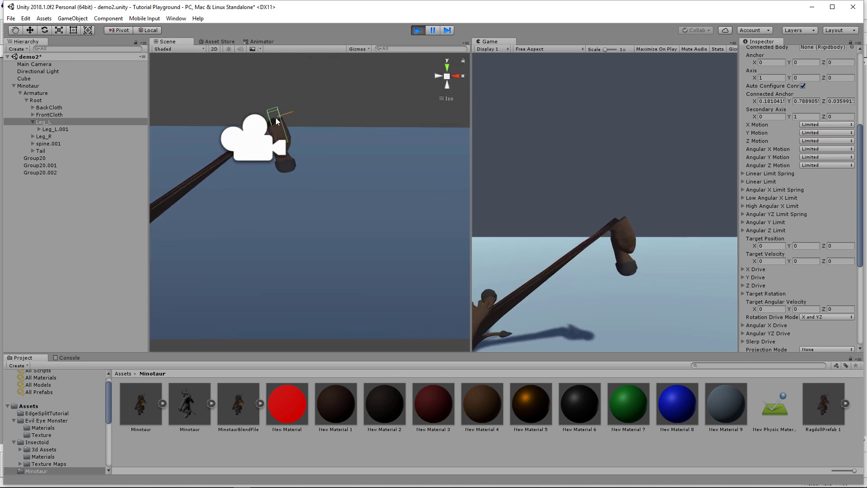
{"action": "left_click", "coordinate": [418, 30]}
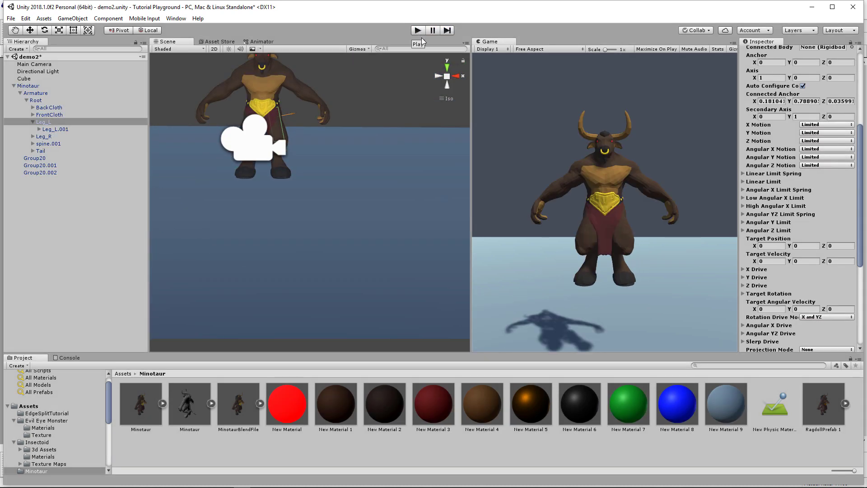
{"action": "scroll", "coordinate": [750, 220], "scroll_direction": "up", "scroll_amount": 6}
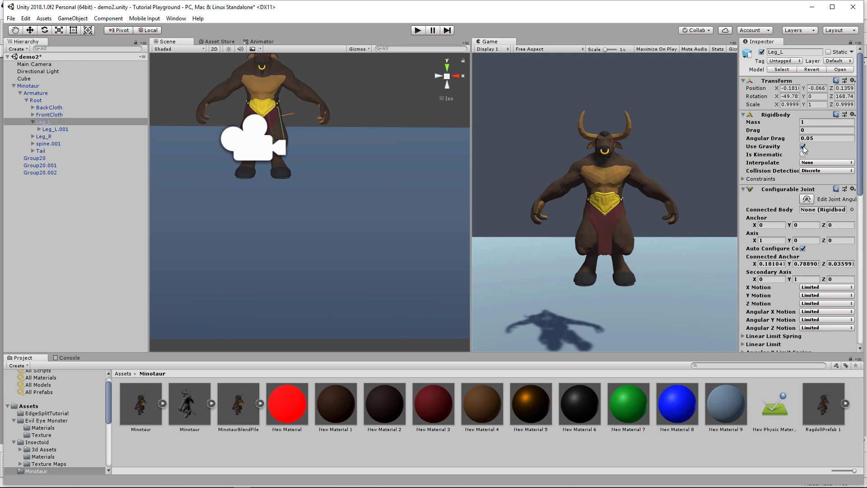
Reconnect Leg_L's Configurable Joint to Root
{"action": "left_click", "coordinate": [743, 189]}
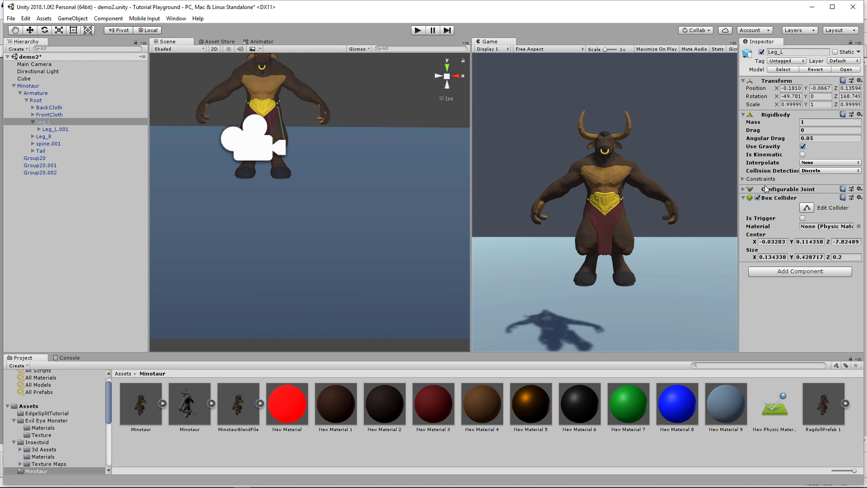
{"action": "left_click", "coordinate": [744, 189]}
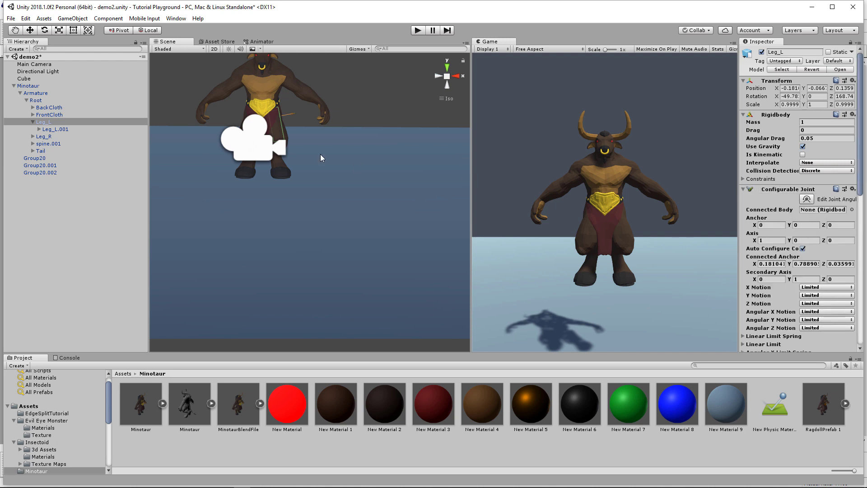
{"action": "scroll", "coordinate": [291, 154], "scroll_direction": "up", "scroll_amount": 6}
{"action": "middle_click_drag", "start_coordinate": [247, 95], "coordinate": [312, 167]}
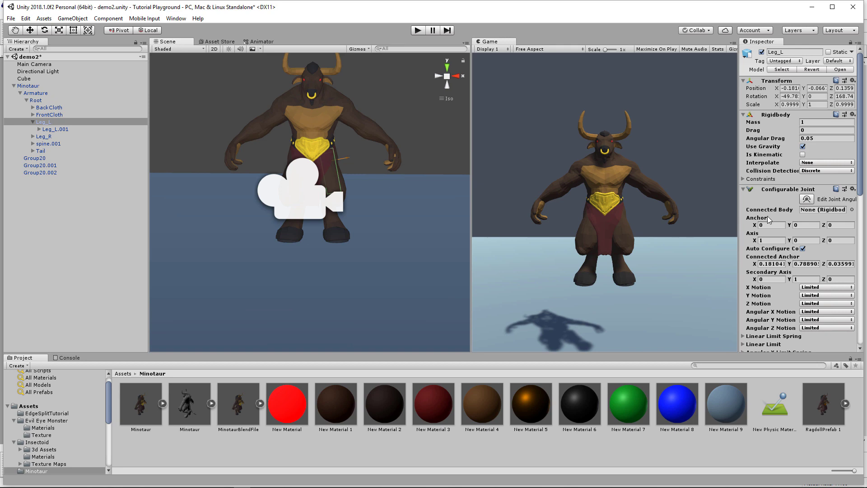
{"action": "left_click_drag", "start_coordinate": [728, 192], "coordinate": [822, 210]}
Play-test the Minotaur falling with its leg attached, then stop and reframe the view
{"action": "left_click", "coordinate": [417, 30]}
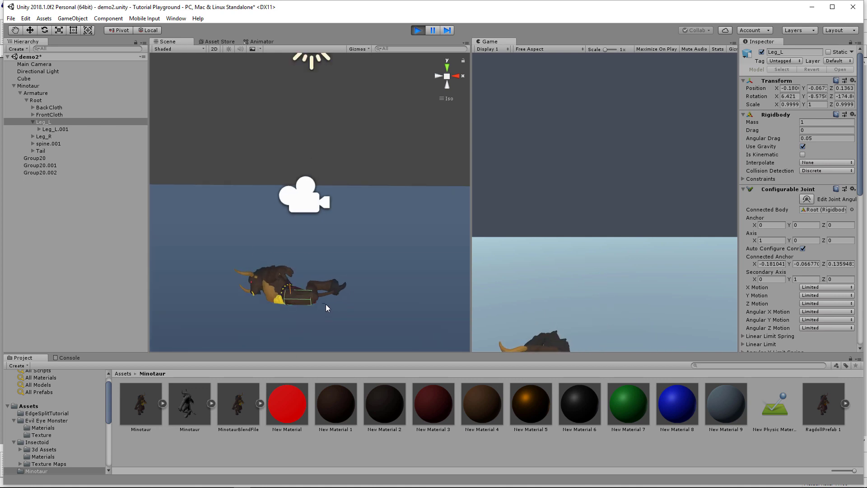
{"action": "left_click_drag", "start_coordinate": [326, 312], "coordinate": [259, 287], "text": "alt"}
{"action": "left_click_drag", "start_coordinate": [280, 246], "coordinate": [420, 45], "text": "alt"}
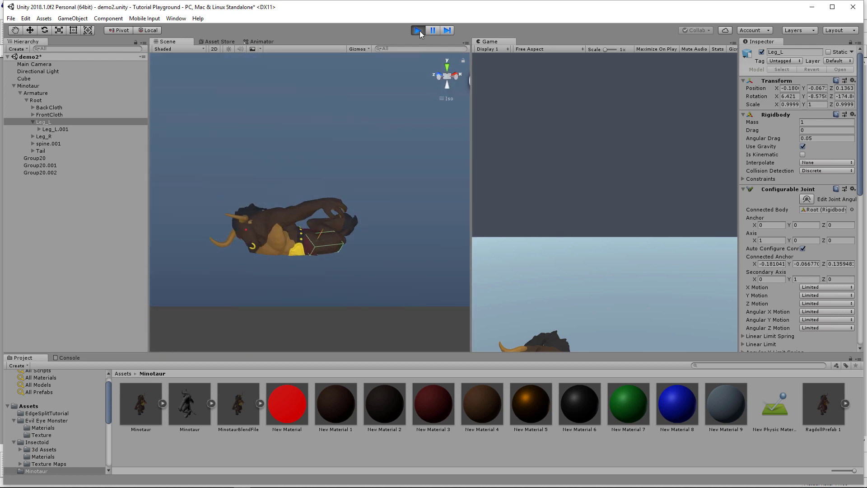
{"action": "left_click", "coordinate": [419, 31]}
{"action": "left_click_drag", "start_coordinate": [316, 167], "coordinate": [244, 156], "text": "alt"}
{"action": "middle_click_drag", "start_coordinate": [293, 136], "coordinate": [292, 167], "text": "alt"}
{"action": "left_click_drag", "start_coordinate": [383, 139], "coordinate": [315, 149], "text": "alt"}
{"action": "scroll", "coordinate": [314, 149], "scroll_direction": "up", "scroll_amount": 6, "text": "alt"}
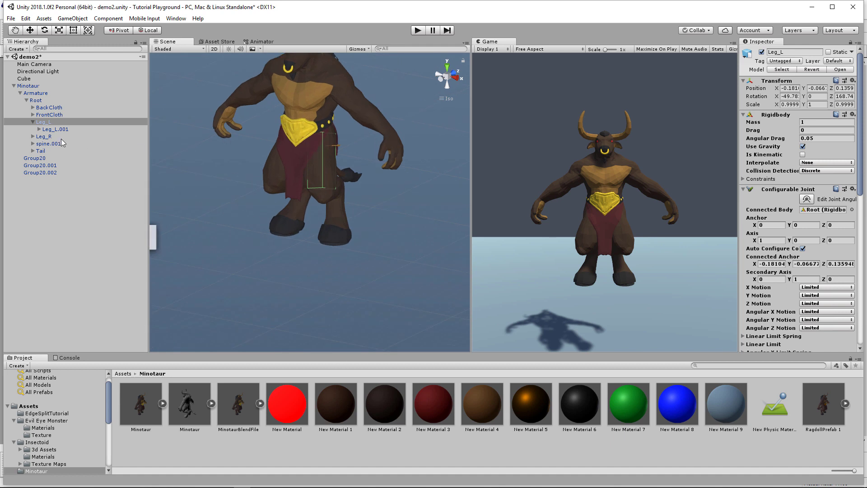
Add a Rigidbody, Box Collider and Configurable Joint to Leg_L.001
{"action": "left_click", "coordinate": [49, 129]}
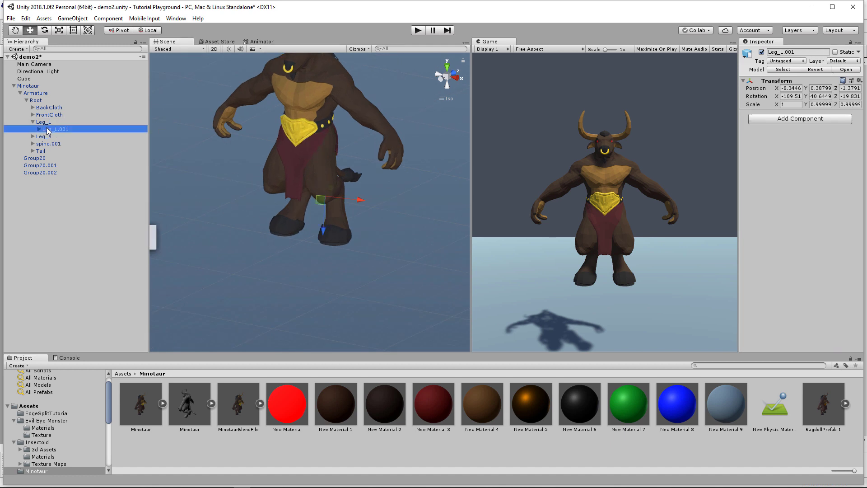
{"action": "left_click", "coordinate": [798, 119]}
{"action": "type", "text": "ri"}
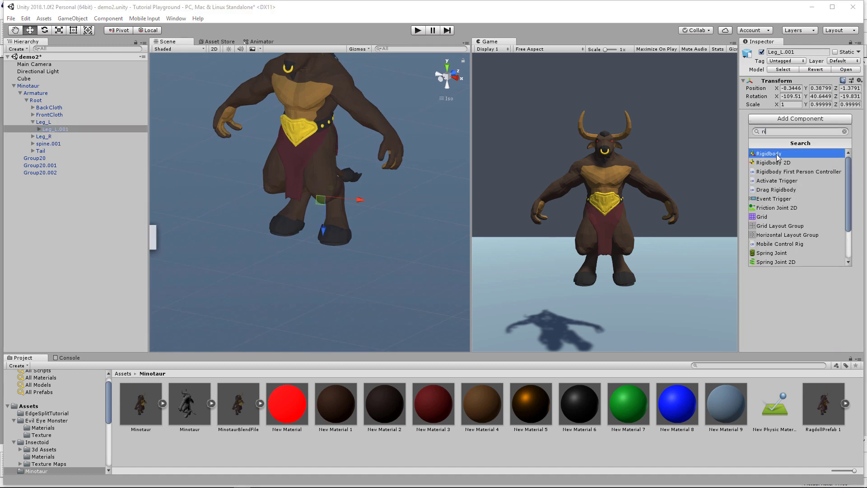
{"action": "left_click", "coordinate": [776, 155]}
{"action": "left_click", "coordinate": [774, 194]}
{"action": "type", "text": "bo"}
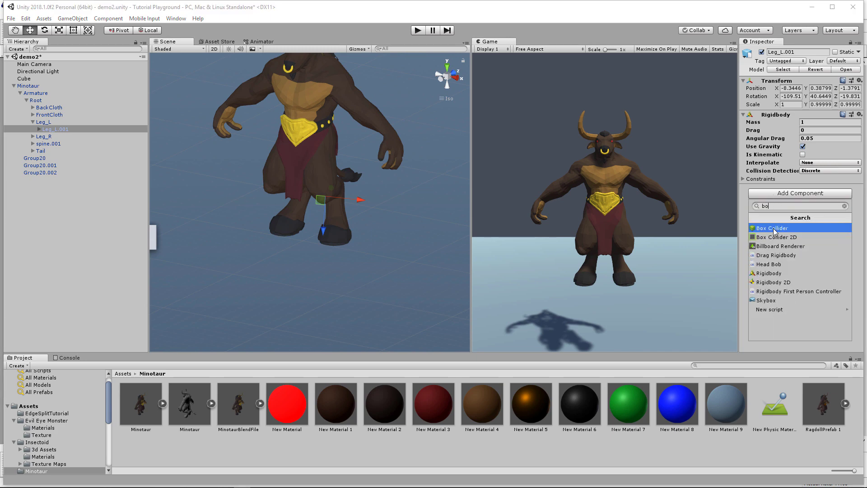
{"action": "left_click", "coordinate": [774, 228]}
{"action": "left_click", "coordinate": [773, 264]}
{"action": "type", "text": "co"}
{"action": "left_click", "coordinate": [769, 307]}
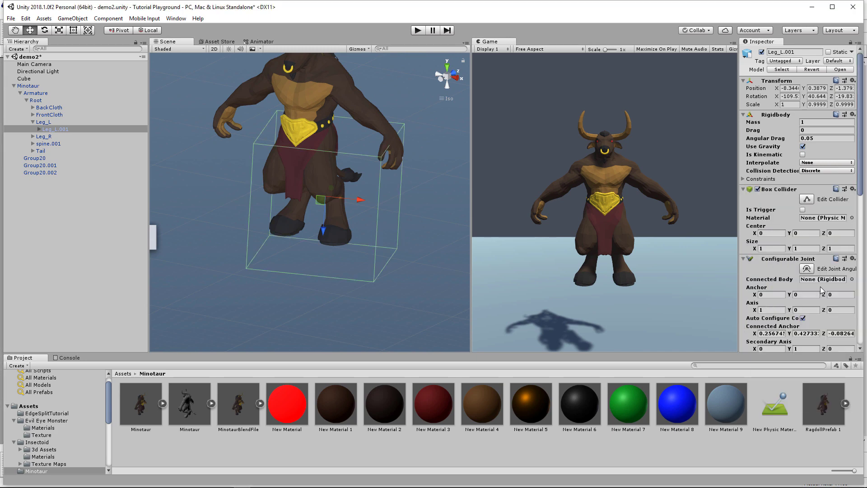
Paste the copied joint values into Leg_L.001's joint and connect it to Leg_L
{"action": "left_click", "coordinate": [852, 258]}
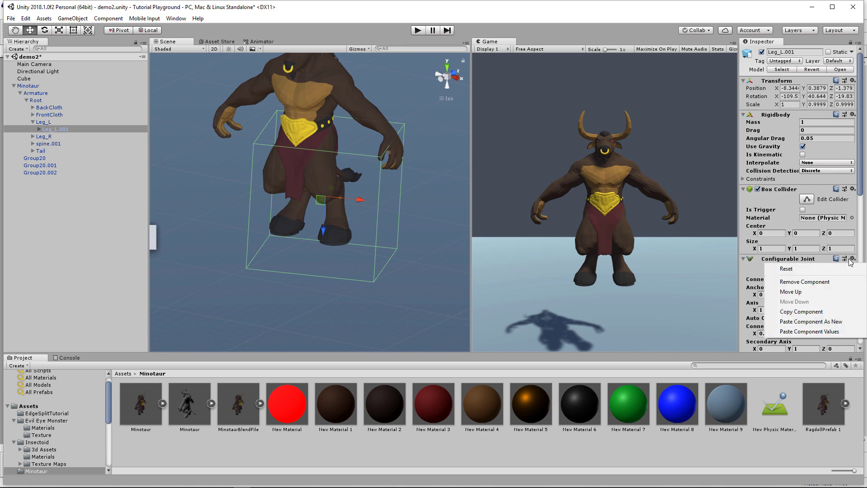
{"action": "left_click", "coordinate": [808, 332]}
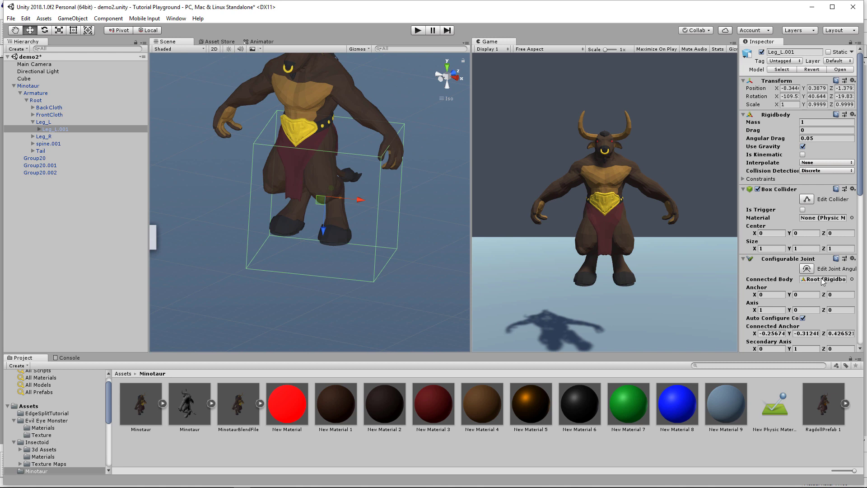
{"action": "left_click_drag", "start_coordinate": [45, 122], "coordinate": [819, 282]}
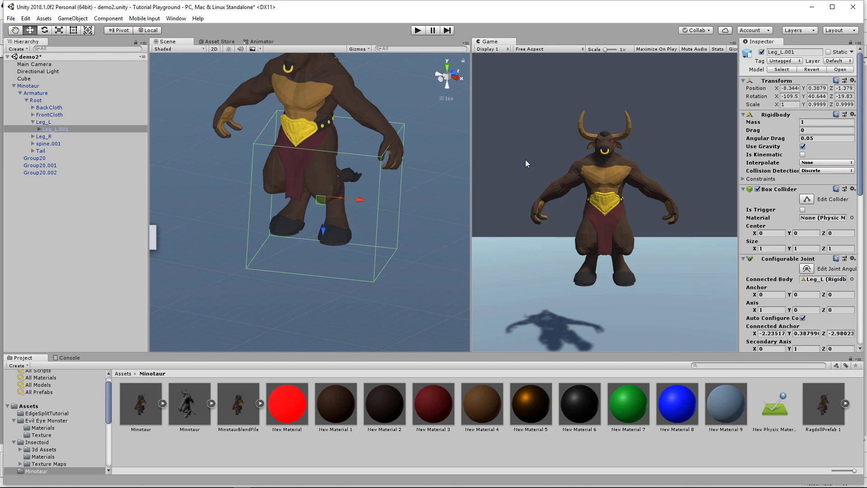
{"action": "scroll", "coordinate": [750, 210], "scroll_direction": "down", "scroll_amount": 4}
Widen the knee joint's angular limit arc in the Scene view
{"action": "left_click", "coordinate": [807, 160]}
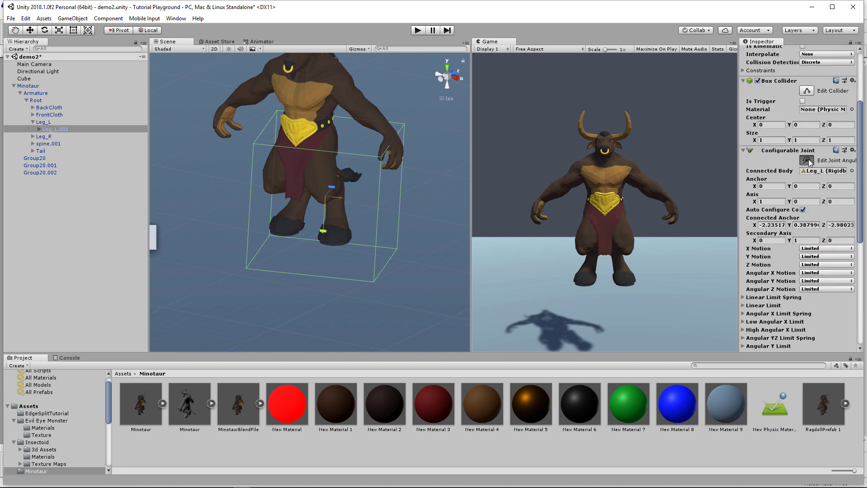
{"action": "right_click_drag", "start_coordinate": [342, 224], "coordinate": [250, 178]}
{"action": "scroll", "coordinate": [246, 248], "scroll_direction": "up", "scroll_amount": 8}
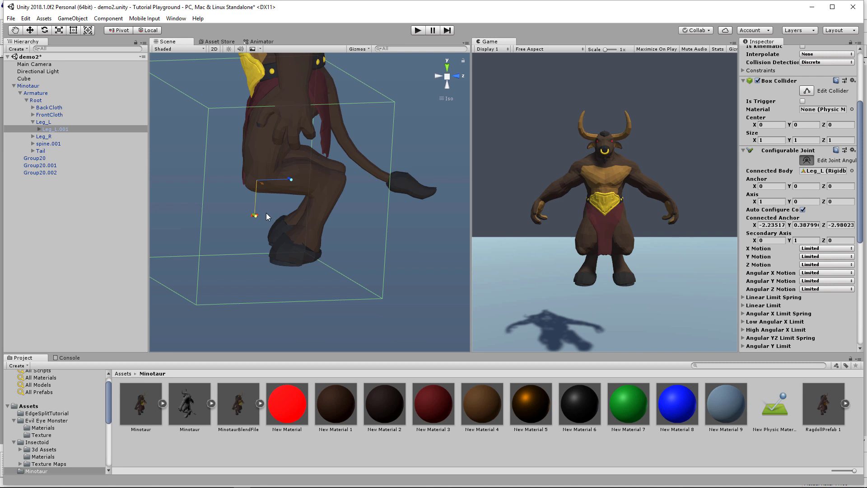
{"action": "left_click_drag", "start_coordinate": [258, 215], "coordinate": [287, 187]}
{"action": "right_click_drag", "start_coordinate": [301, 213], "coordinate": [377, 225]}
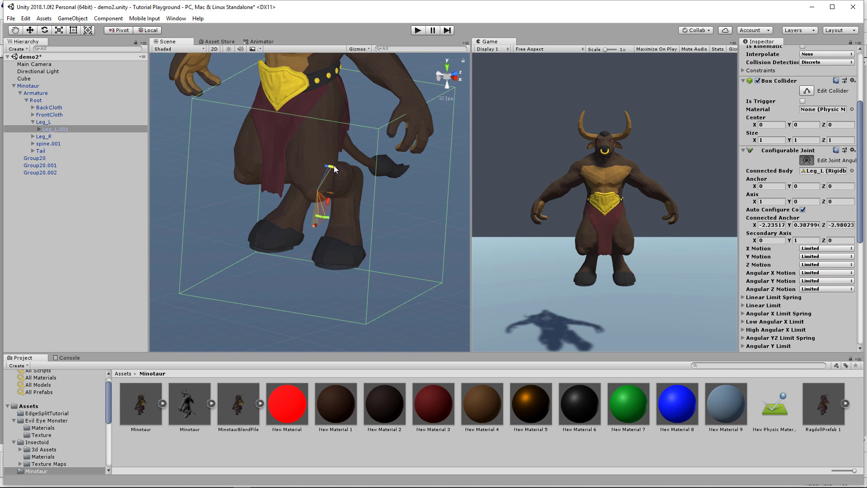
{"action": "left_click", "coordinate": [39, 128]}
Select the Leg_L.002 bone and add a Configurable Joint to it
{"action": "left_click", "coordinate": [46, 136]}
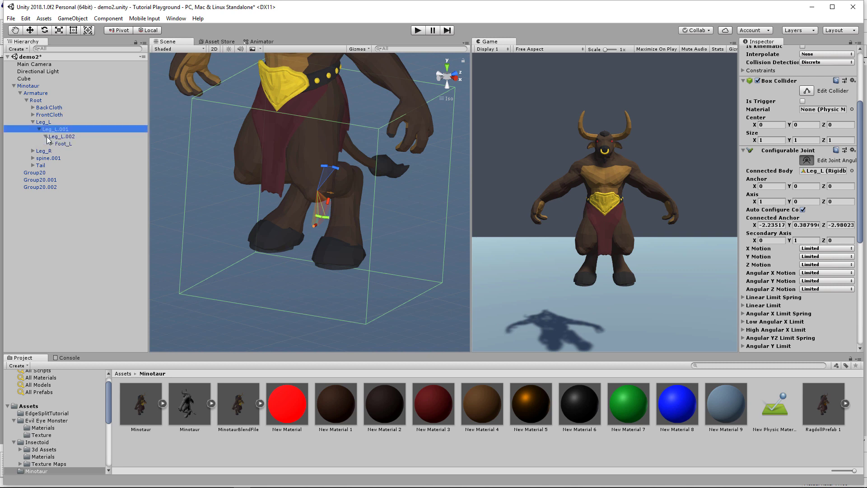
{"action": "left_click", "coordinate": [64, 136]}
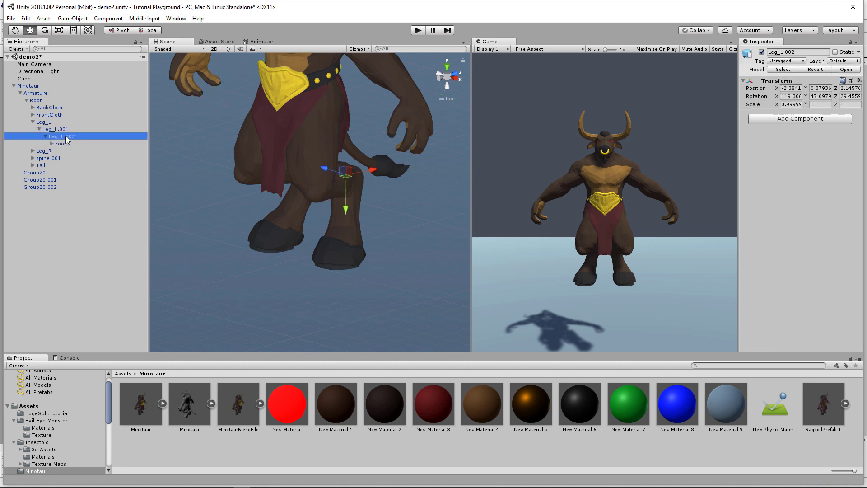
{"action": "left_click", "coordinate": [808, 119]}
{"action": "type", "text": "co"}
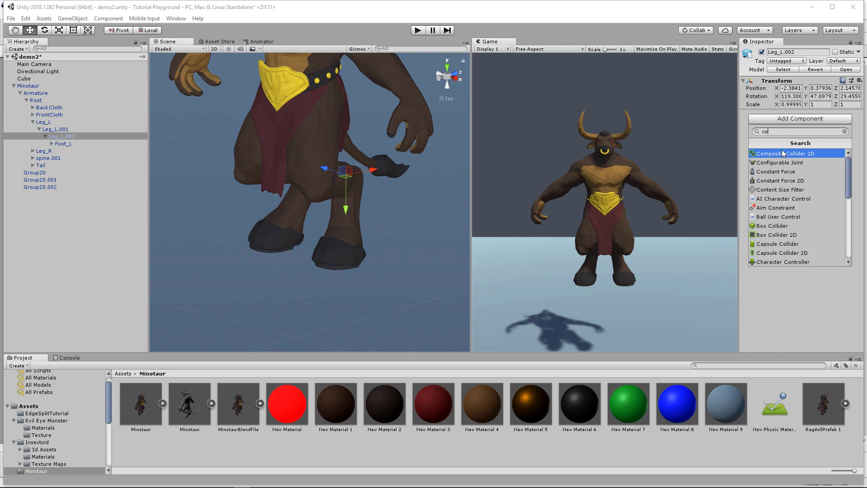
{"action": "left_click", "coordinate": [785, 162]}
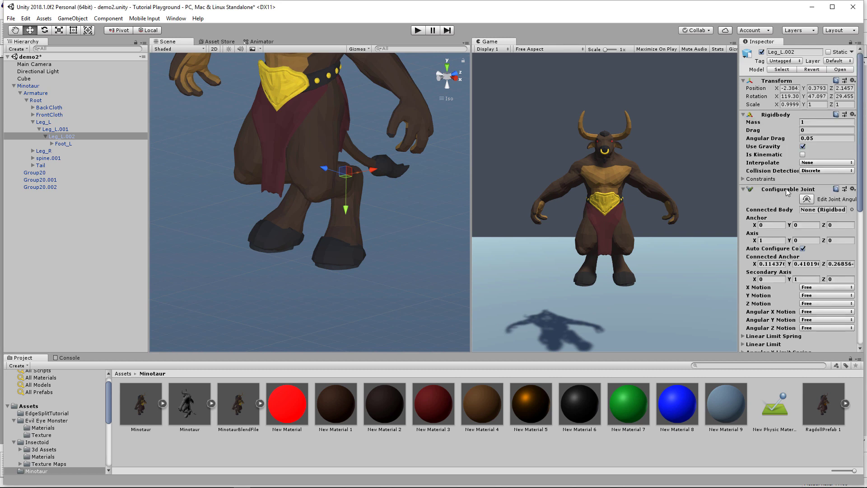
Paste the copied joint settings into Leg_L.002's joint and inspect its angular limit handles
{"action": "left_click", "coordinate": [853, 189]}
{"action": "left_click", "coordinate": [819, 253]}
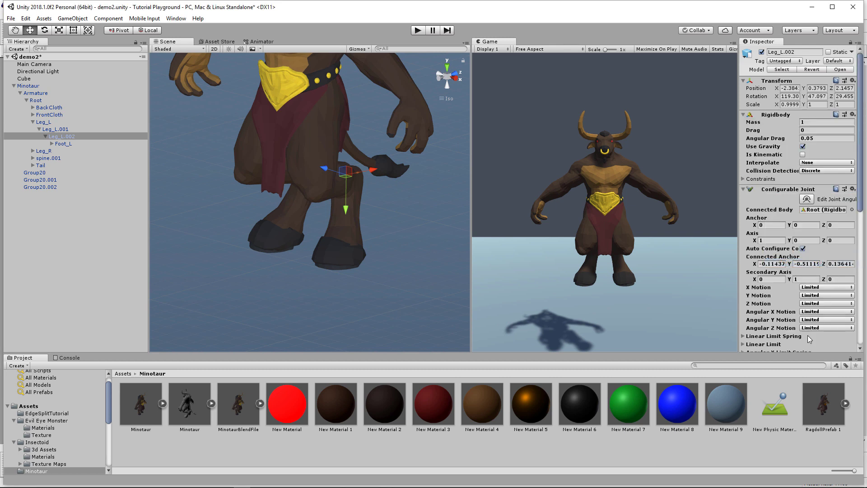
{"action": "left_click", "coordinate": [806, 199]}
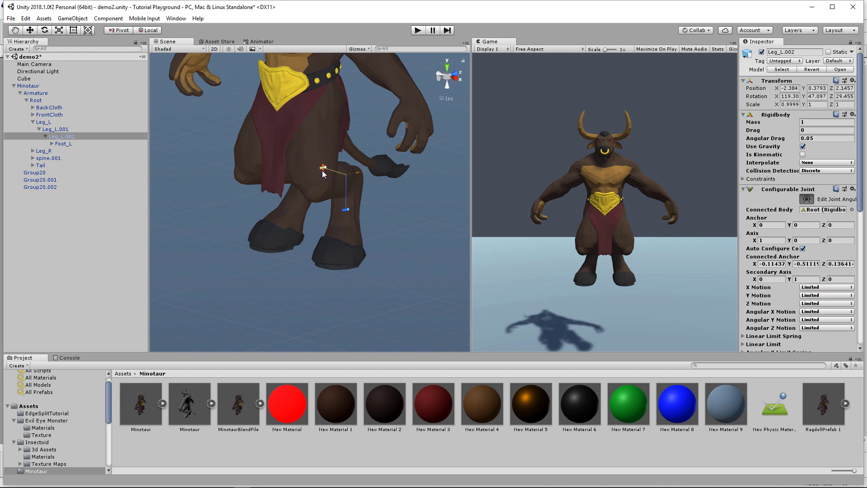
{"action": "right_click_drag", "start_coordinate": [397, 210], "coordinate": [289, 190]}
{"action": "left_click_drag", "start_coordinate": [313, 165], "coordinate": [343, 209], "text": "alt"}
{"action": "left_click", "coordinate": [58, 137]}
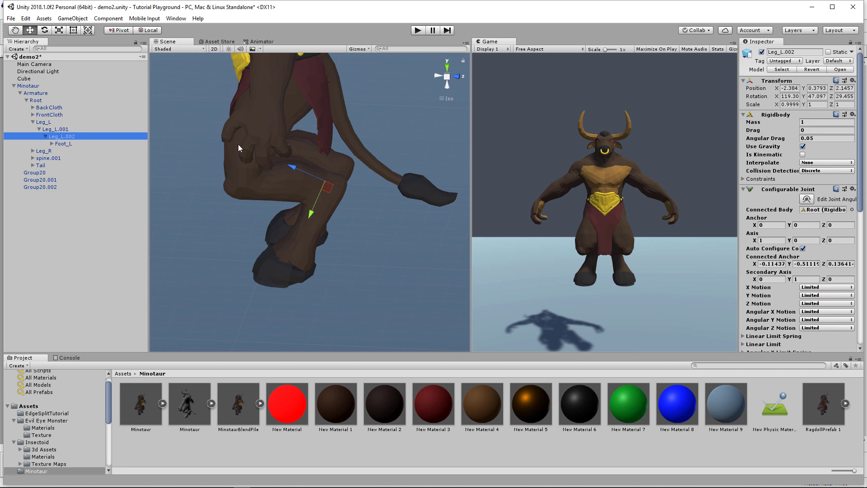
{"action": "left_click_drag", "start_coordinate": [238, 172], "coordinate": [291, 184], "text": "alt"}
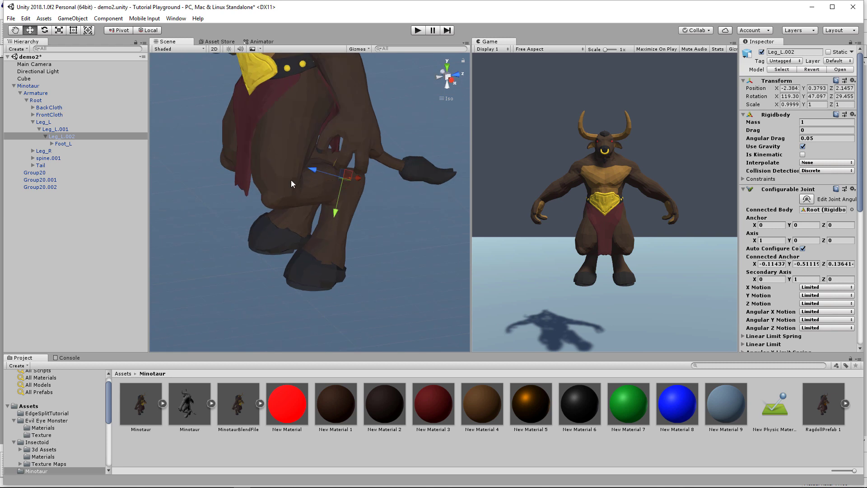
{"action": "left_click", "coordinate": [67, 142]}
{"action": "left_click", "coordinate": [779, 119]}
{"action": "type", "text": "ri"}
{"action": "left_click", "coordinate": [771, 154]}
{"action": "left_click", "coordinate": [778, 194]}
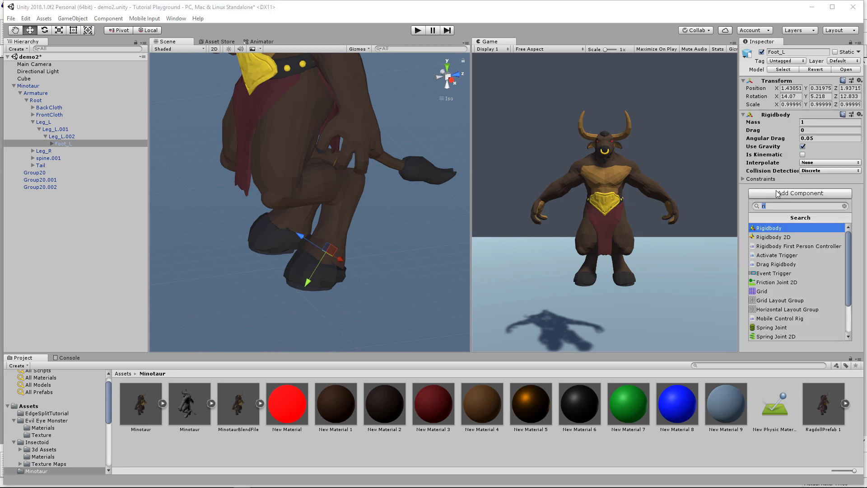
{"action": "type", "text": "bo"}
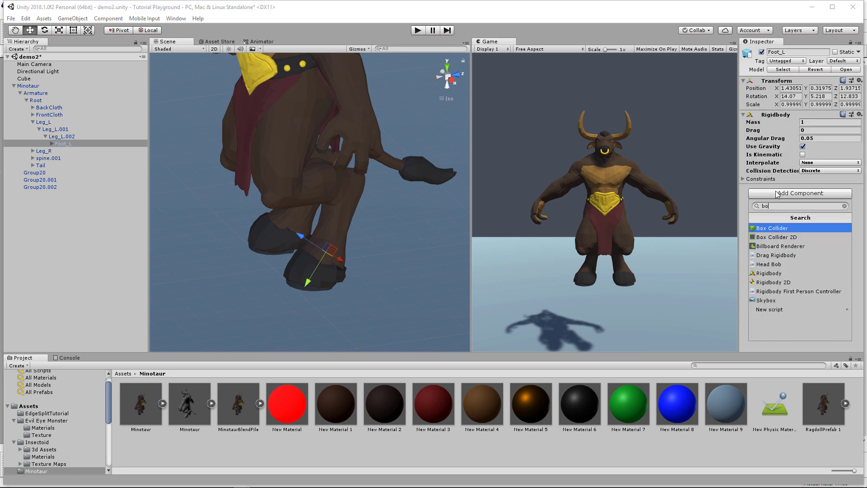
{"action": "left_click", "coordinate": [781, 228]}
{"action": "left_click", "coordinate": [788, 264]}
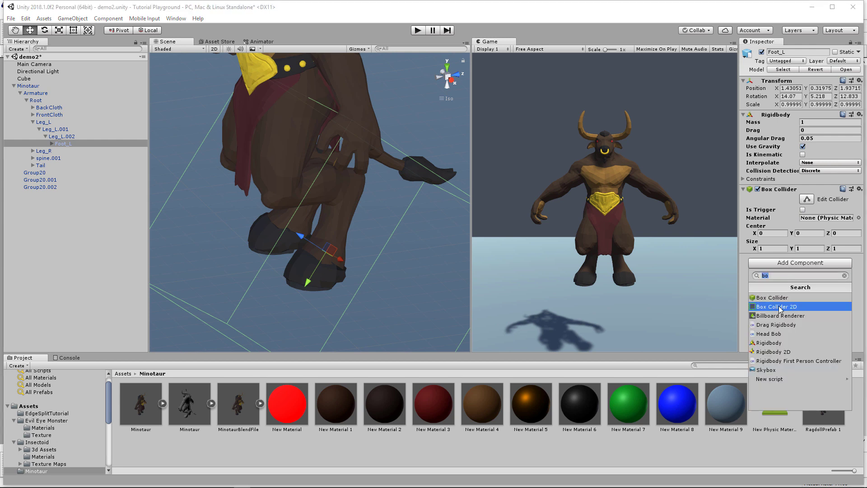
{"action": "type", "text": "confi"}
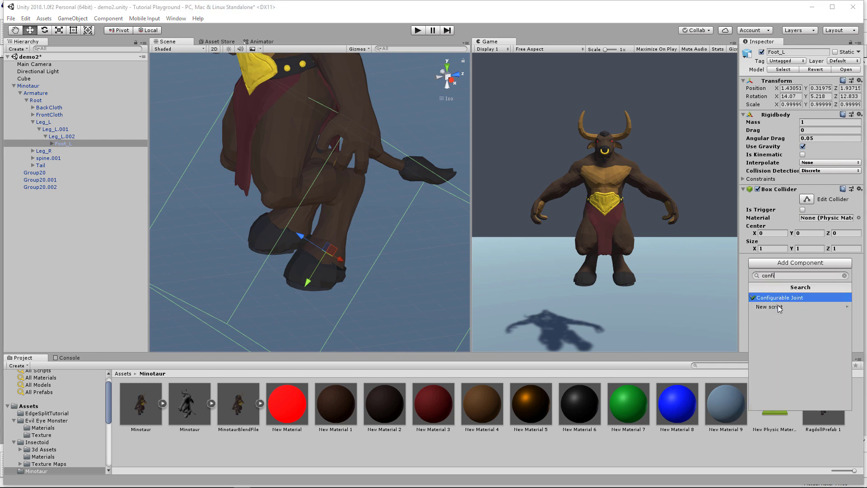
{"action": "key", "text": "Return"}
{"action": "left_click", "coordinate": [852, 259]}
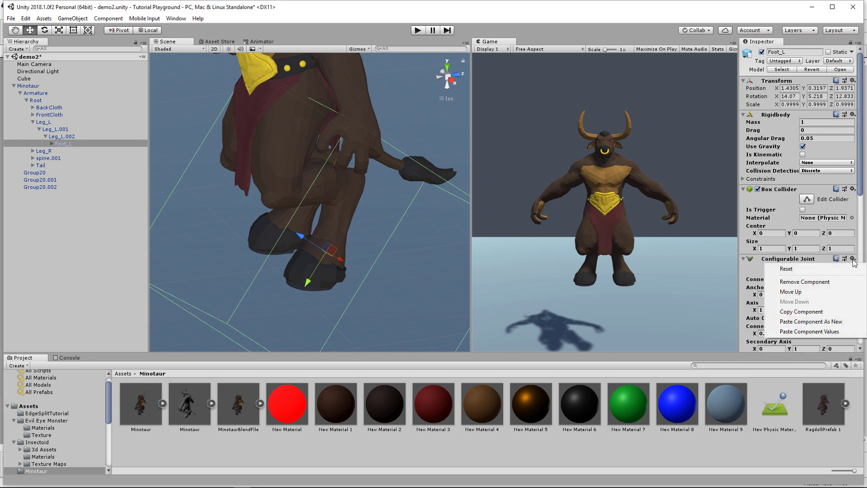
{"action": "left_click", "coordinate": [817, 332]}
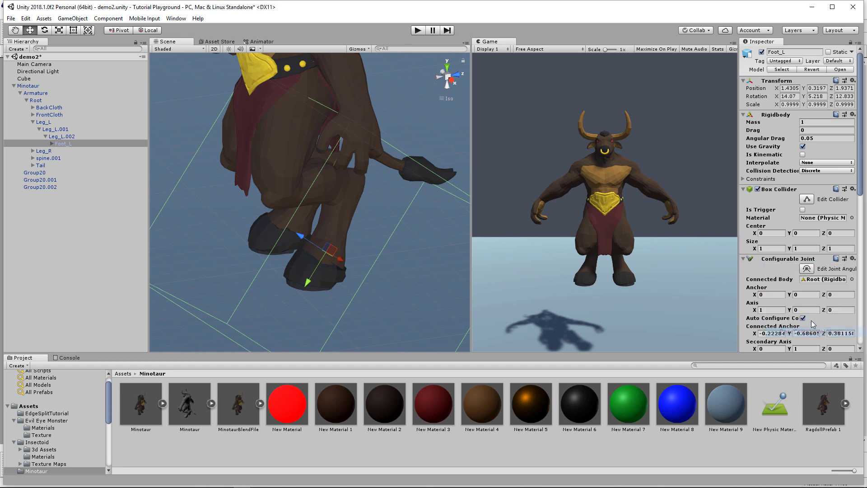
{"action": "left_click", "coordinate": [807, 269]}
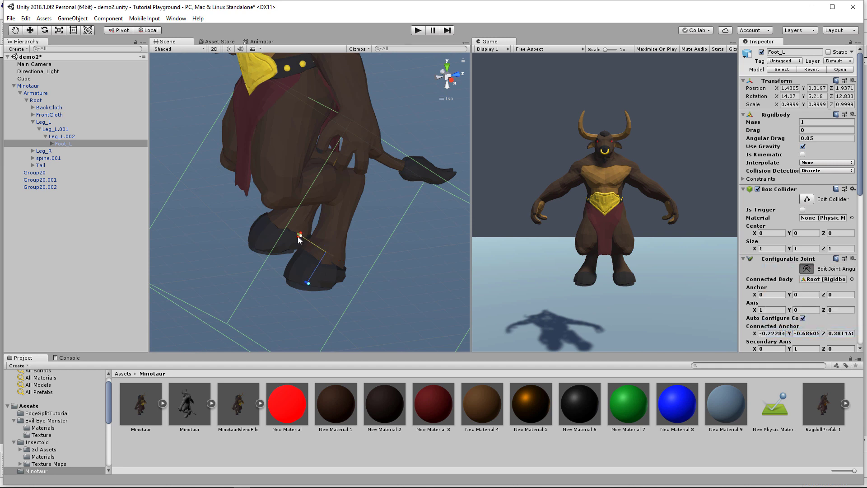
{"action": "left_click_drag", "start_coordinate": [305, 260], "coordinate": [347, 248], "text": "alt"}
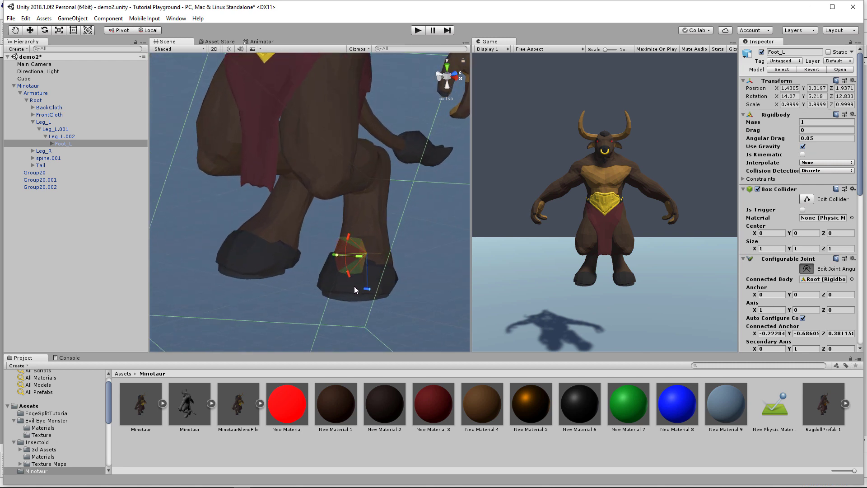
{"action": "left_click_drag", "start_coordinate": [376, 291], "coordinate": [264, 246], "text": "alt"}
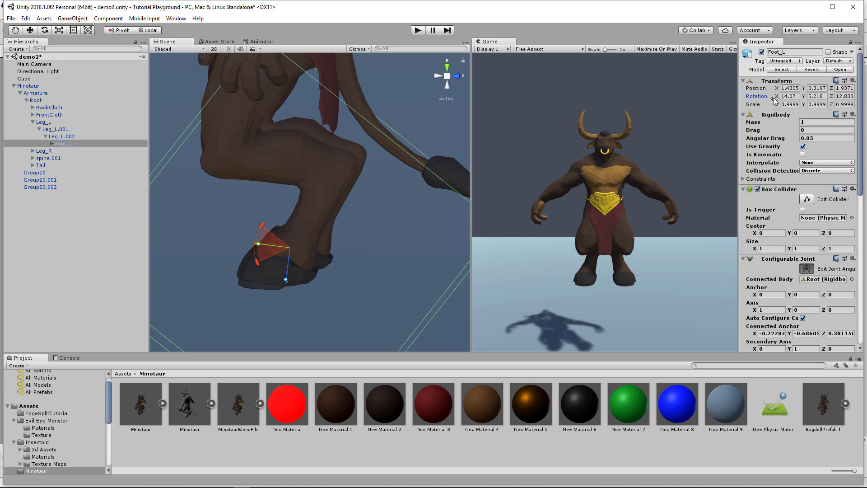
{"action": "left_click_drag", "start_coordinate": [776, 96], "coordinate": [301, 255]}
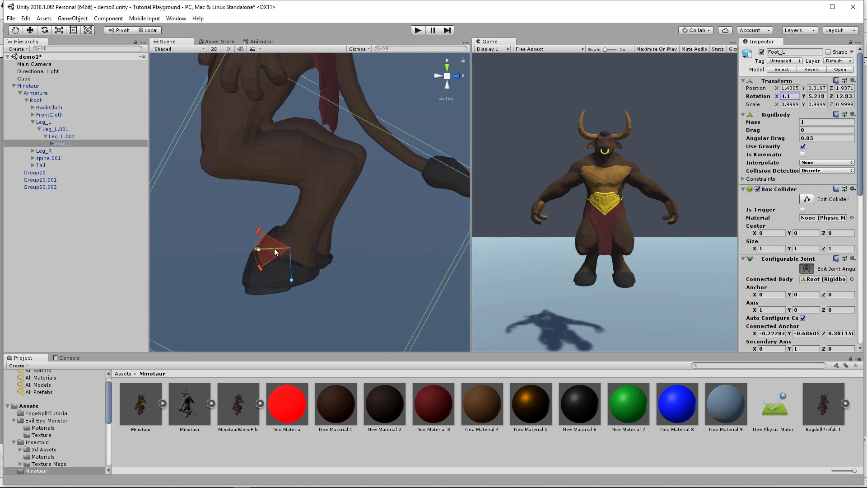
{"action": "mouse_move", "coordinate": [260, 237]}
{"action": "left_mouse_down"}
{"action": "mouse_move", "coordinate": [252, 231]}
{"action": "mouse_move", "coordinate": [374, 232]}
{"action": "mouse_move", "coordinate": [242, 233]}
{"action": "mouse_move", "coordinate": [253, 222]}
{"action": "left_mouse_up"}
Shrink Foot_L's Box Collider to size 0.1 × 0.1 × 0.1
{"action": "left_click", "coordinate": [807, 199]}
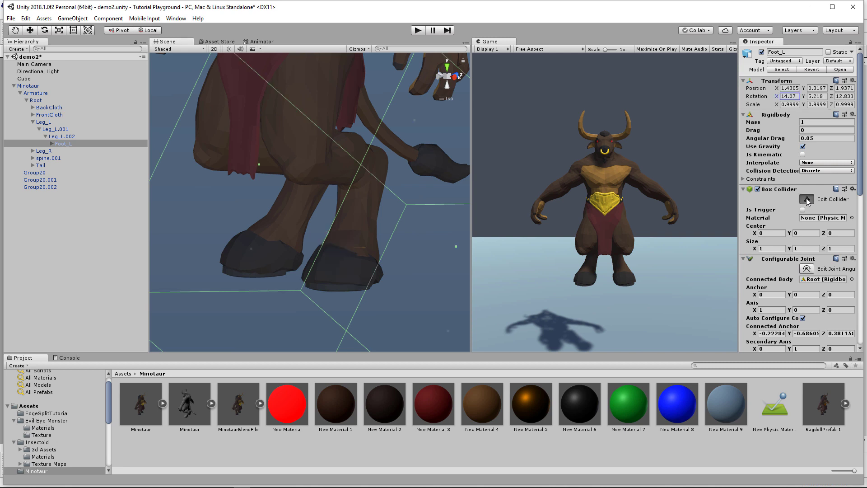
{"action": "left_click", "coordinate": [775, 249]}
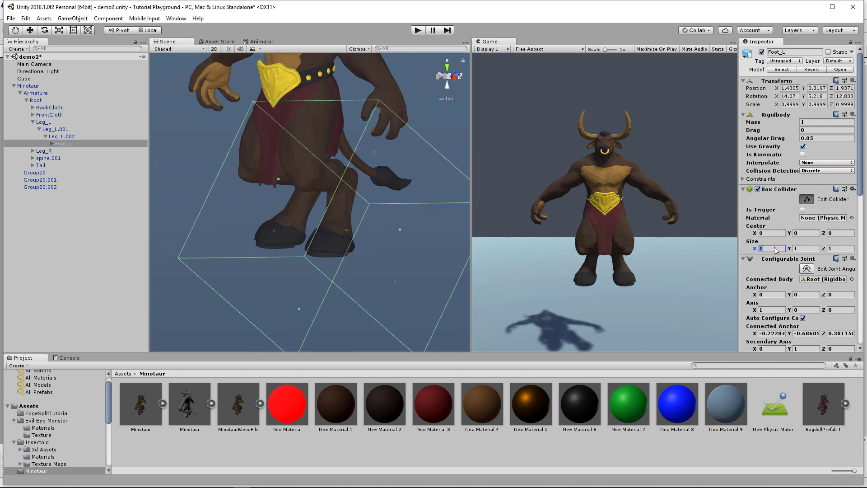
{"action": "type", "text": "0.1"}
{"action": "key", "text": "Tab"}
{"action": "type", "text": "0.1"}
{"action": "key", "text": "Tab"}
{"action": "type", "text": ".1"}
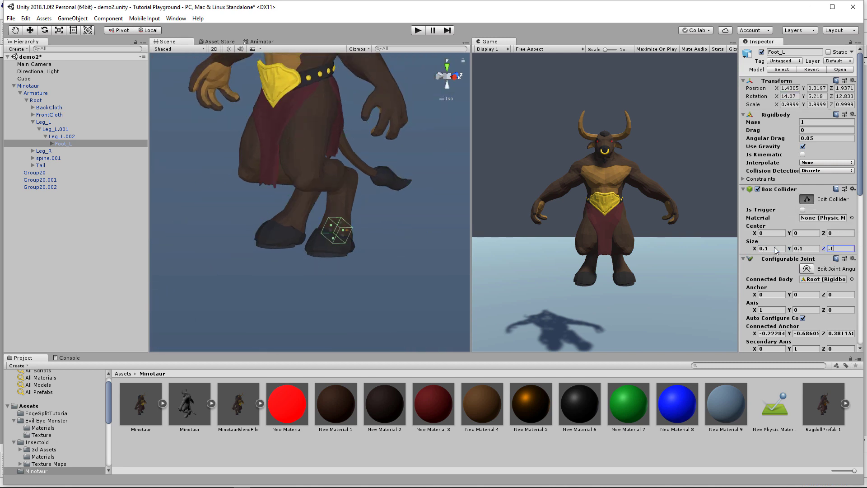
{"action": "left_click_drag", "start_coordinate": [323, 251], "coordinate": [163, 237]}
{"action": "key", "text": "super"}
{"action": "left_click", "coordinate": [376, 189]}
{"action": "scroll", "coordinate": [281, 215], "scroll_direction": "up", "scroll_amount": 2}
{"action": "left_click_drag", "start_coordinate": [313, 227], "coordinate": [287, 209], "text": "alt"}
Select Leg_L.001 and set its Box Collider size to 0.2 on all three axes
{"action": "left_click", "coordinate": [59, 143]}
{"action": "left_click", "coordinate": [58, 137]}
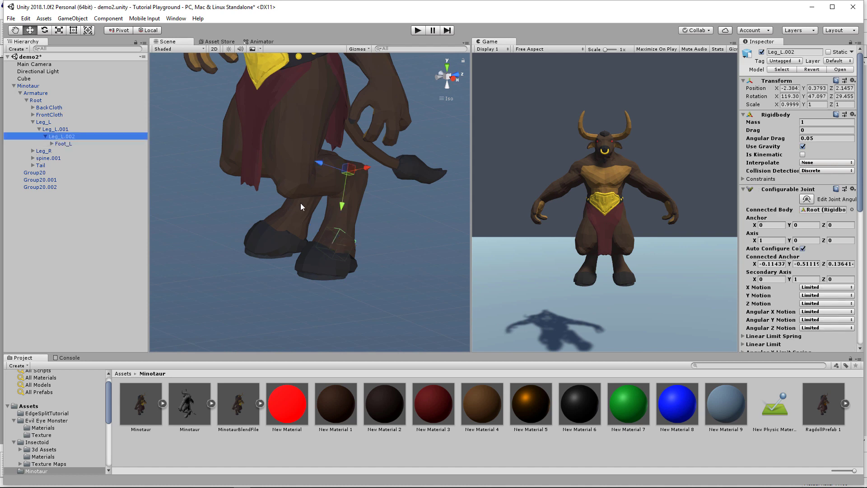
{"action": "left_click", "coordinate": [66, 129]}
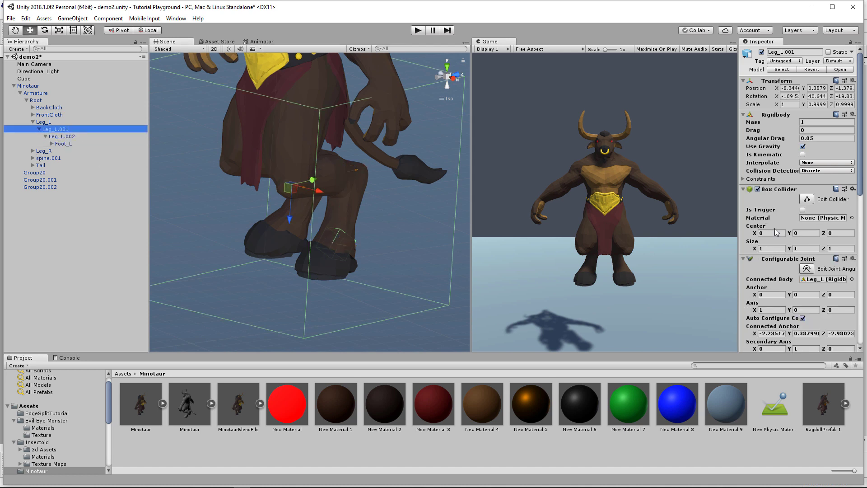
{"action": "left_click", "coordinate": [774, 249]}
{"action": "type", "text": ".2"}
{"action": "key", "text": "Tab"}
{"action": "type", "text": ".2"}
{"action": "key", "text": "Tab"}
{"action": "type", "text": "."}
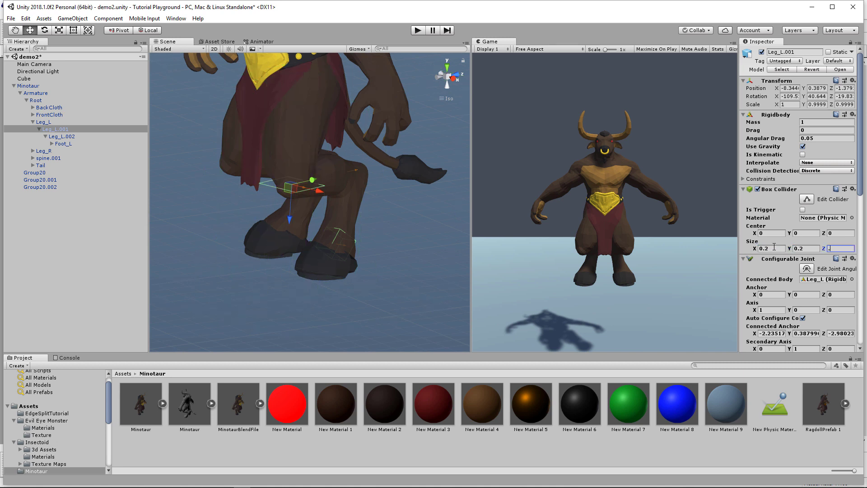
{"action": "type", "text": "2"}
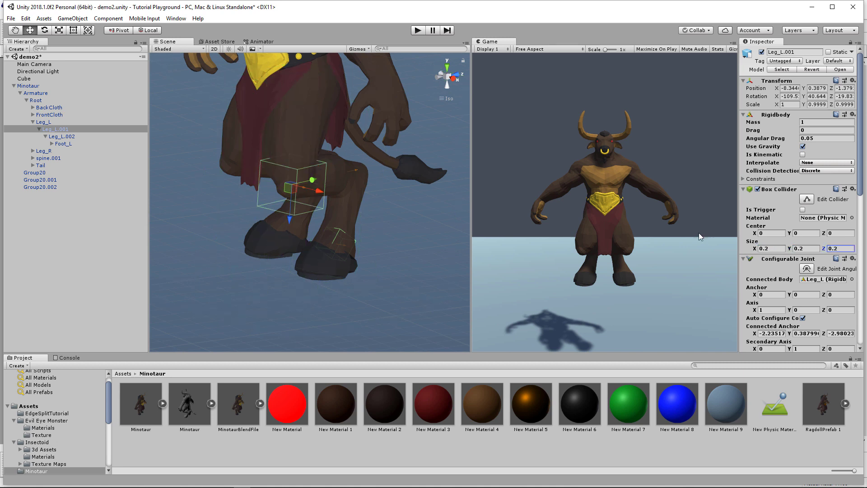
Drag Leg_L.001's collider faces to fit the lower leg, about 0.106 × 0.365 × 0.093
{"action": "left_click", "coordinate": [808, 198]}
{"action": "left_click_drag", "start_coordinate": [316, 174], "coordinate": [287, 189], "text": "alt"}
{"action": "left_click_drag", "start_coordinate": [287, 190], "coordinate": [335, 213], "text": "alt"}
{"action": "left_click_drag", "start_coordinate": [347, 224], "coordinate": [266, 189], "text": "alt"}
{"action": "left_click_drag", "start_coordinate": [217, 177], "coordinate": [252, 179]}
{"action": "left_click_drag", "start_coordinate": [252, 180], "coordinate": [292, 194], "text": "alt"}
Select the Root bone and frame it in the Scene view from the side
{"action": "left_click", "coordinate": [59, 122]}
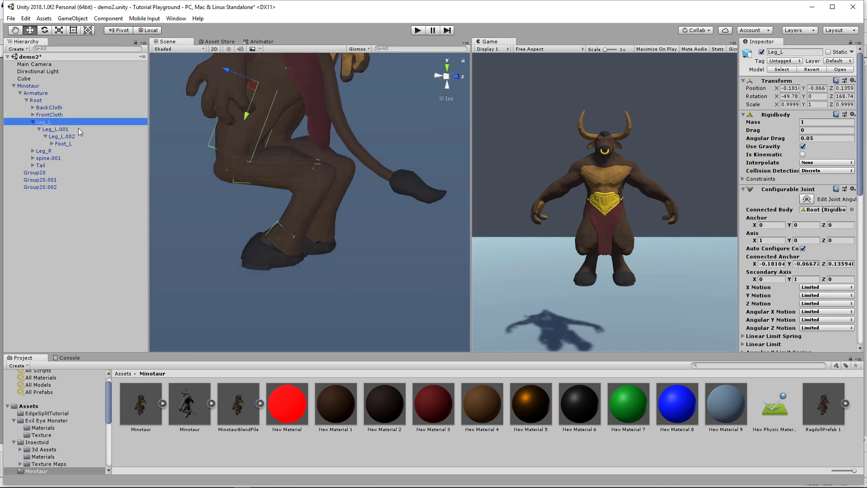
{"action": "left_click", "coordinate": [36, 100]}
{"action": "key", "text": "f"}
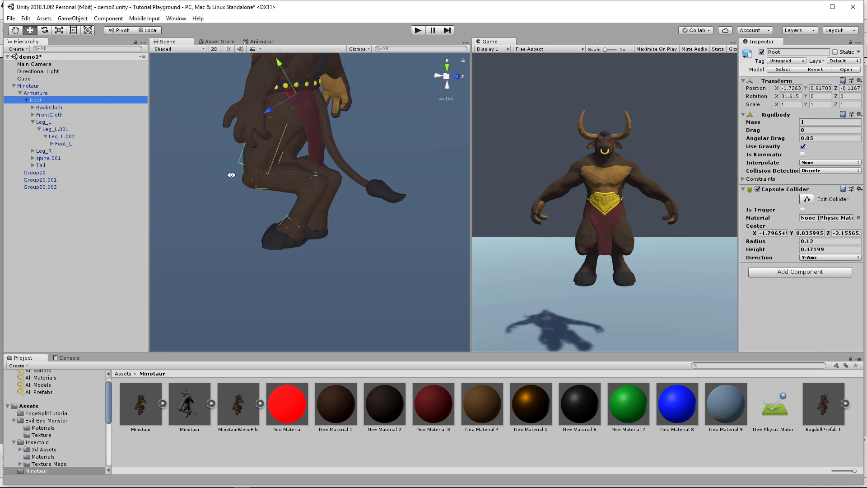
{"action": "left_click_drag", "start_coordinate": [316, 151], "coordinate": [245, 153], "text": "alt"}
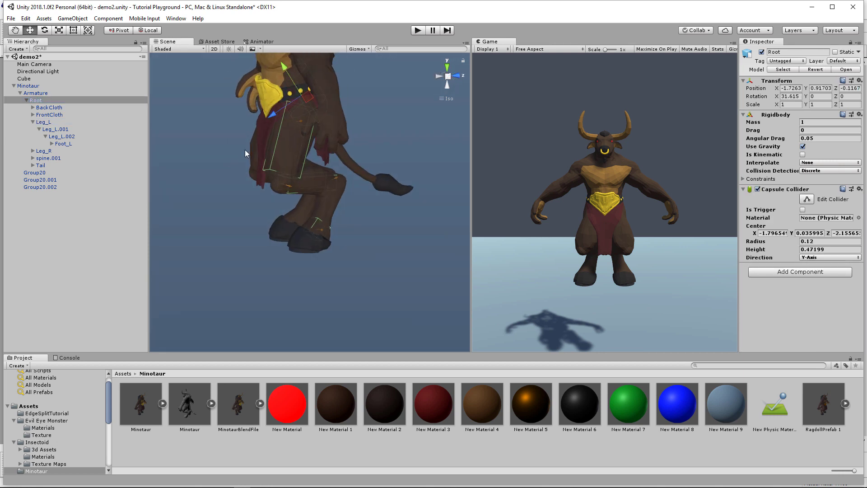
Play the scene, watch the Minotaur tumble with Root selected, then stop the test
{"action": "left_click", "coordinate": [418, 31]}
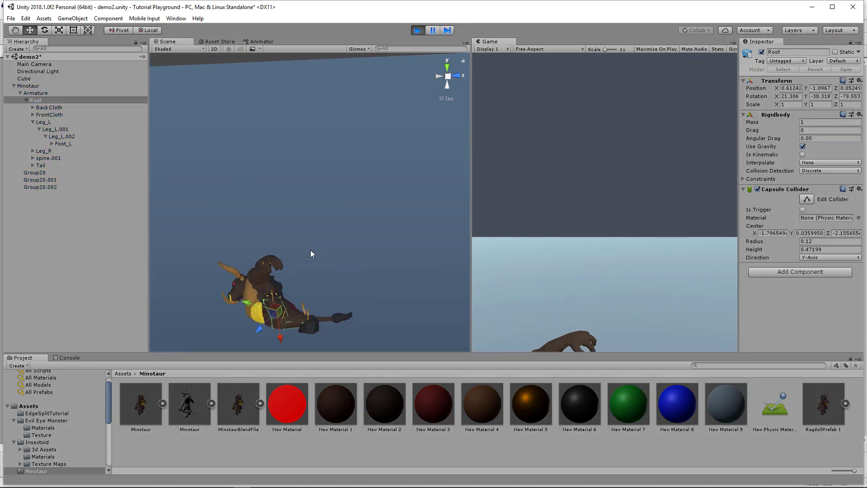
{"action": "left_click_drag", "start_coordinate": [306, 306], "coordinate": [307, 271], "text": "alt"}
{"action": "left_click", "coordinate": [351, 279]}
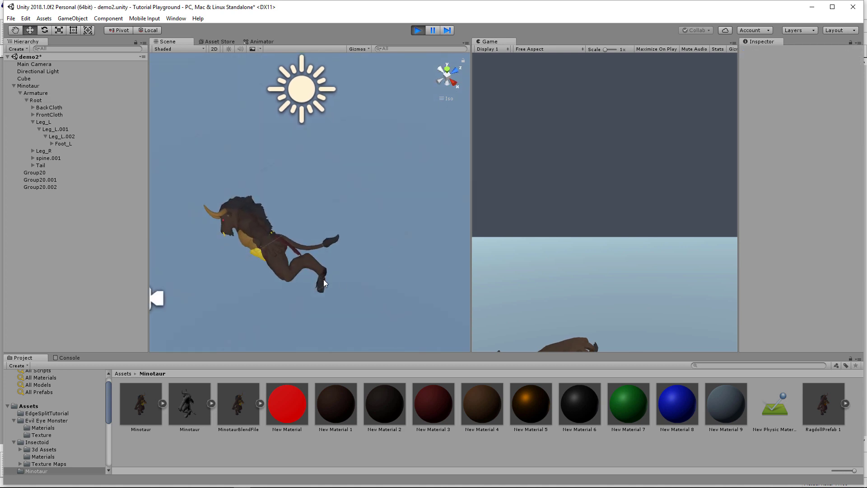
{"action": "left_click", "coordinate": [38, 101]}
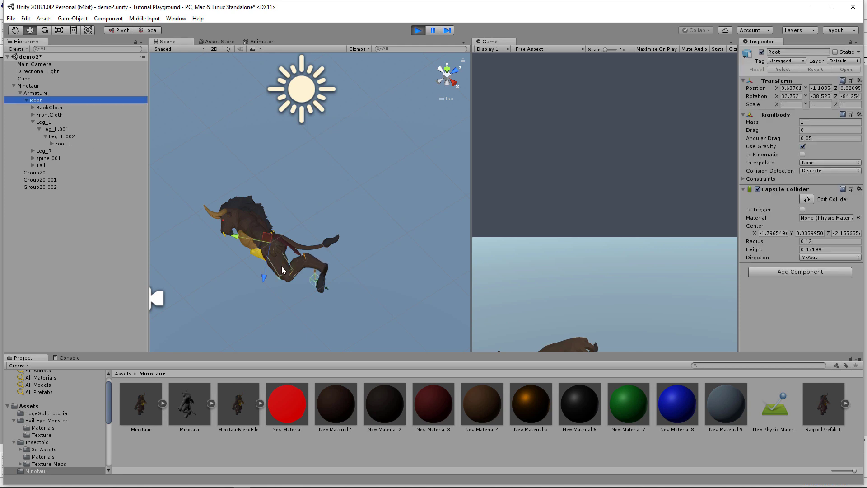
{"action": "scroll", "coordinate": [305, 285], "scroll_direction": "up", "scroll_amount": 6}
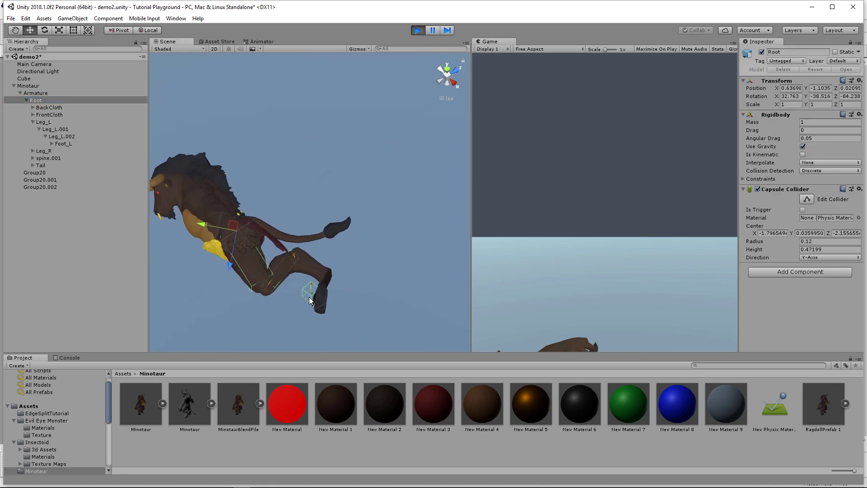
{"action": "left_click", "coordinate": [419, 32]}
Connect Foot_L's joint to Leg_L.002 and Leg_L.002's joint to Leg_L.001
{"action": "left_click", "coordinate": [57, 144]}
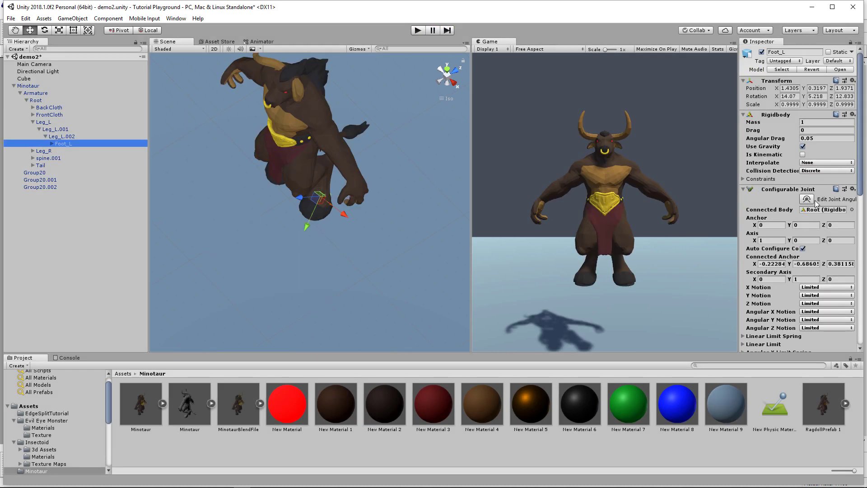
{"action": "left_click_drag", "start_coordinate": [58, 136], "coordinate": [302, 167]}
{"action": "left_click_drag", "start_coordinate": [825, 213], "coordinate": [815, 214]}
{"action": "left_click", "coordinate": [67, 137]}
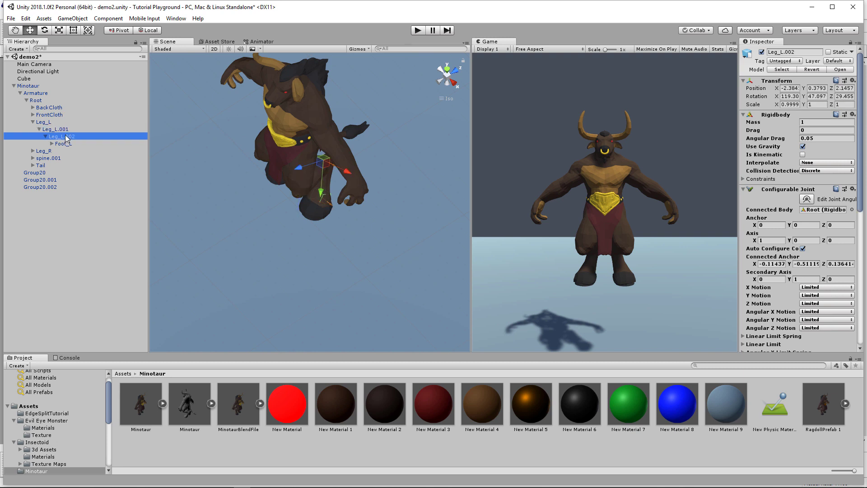
{"action": "left_click_drag", "start_coordinate": [53, 130], "coordinate": [824, 210]}
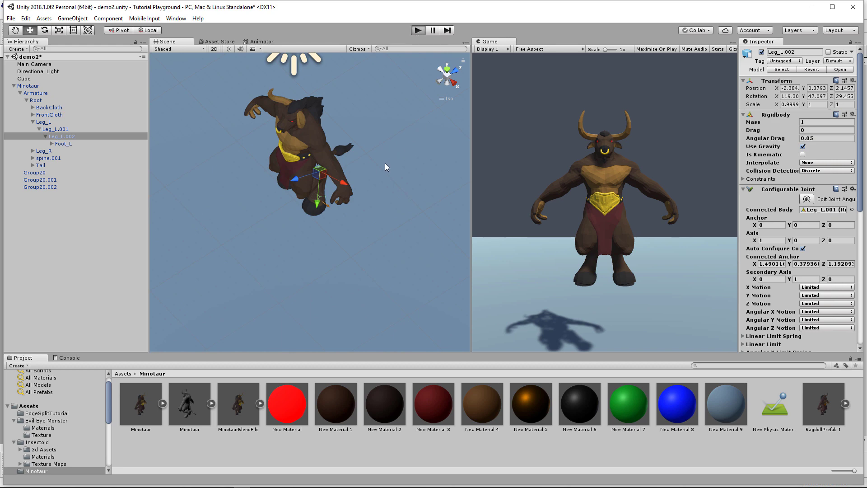
Run the scene with Ctrl+P and follow the toppling Minotaur in the Scene view
{"action": "key", "text": "ctrl+p"}
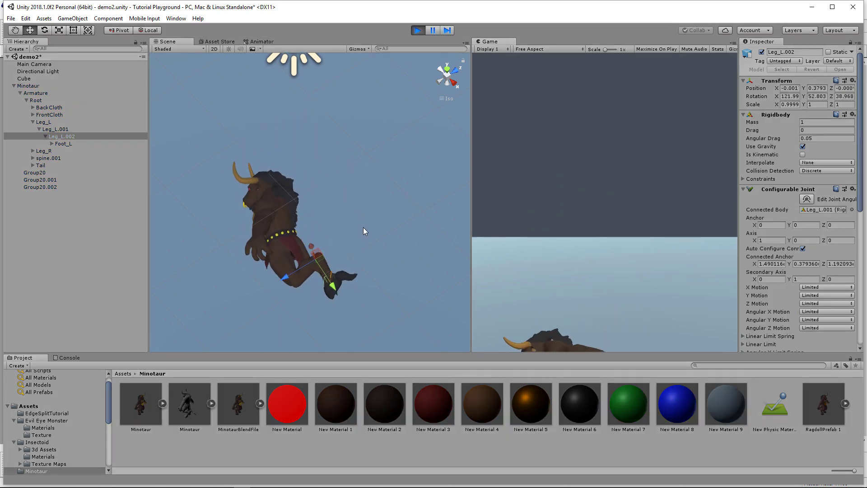
{"action": "left_click_drag", "start_coordinate": [359, 232], "coordinate": [343, 213], "text": "alt"}
{"action": "scroll", "coordinate": [342, 213], "scroll_direction": "up", "scroll_amount": 3, "text": "alt"}
{"action": "left_click_drag", "start_coordinate": [272, 241], "coordinate": [317, 213], "text": "alt"}
{"action": "middle_click_drag", "start_coordinate": [317, 212], "coordinate": [372, 168], "text": "alt"}
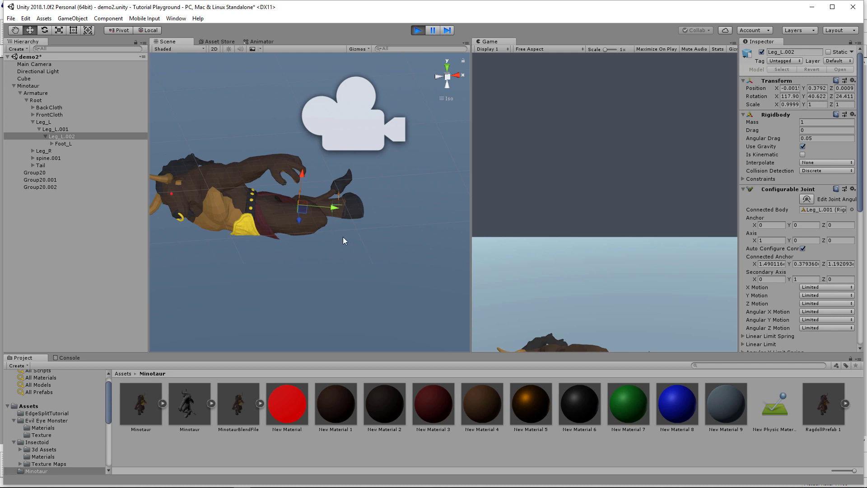
Create a Physic Material asset named New Physic Material 1 in the Minotaur folder
{"action": "right_click", "coordinate": [314, 444]}
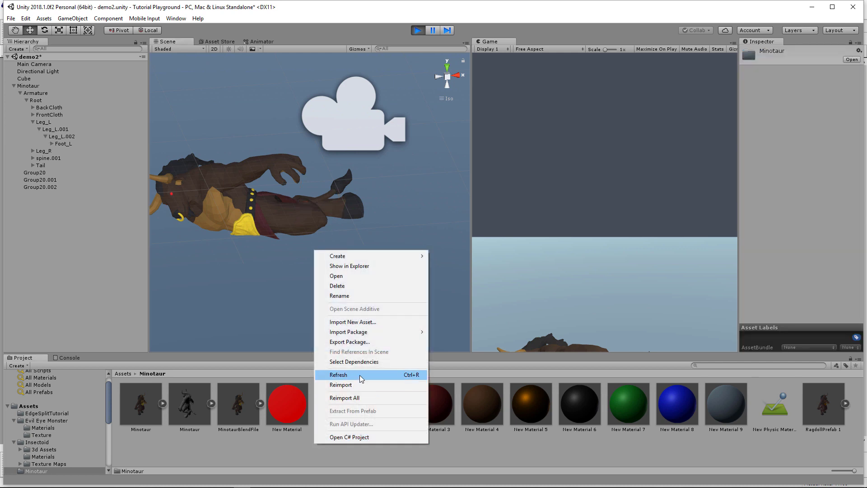
{"action": "mouse_move", "coordinate": [381, 258]}
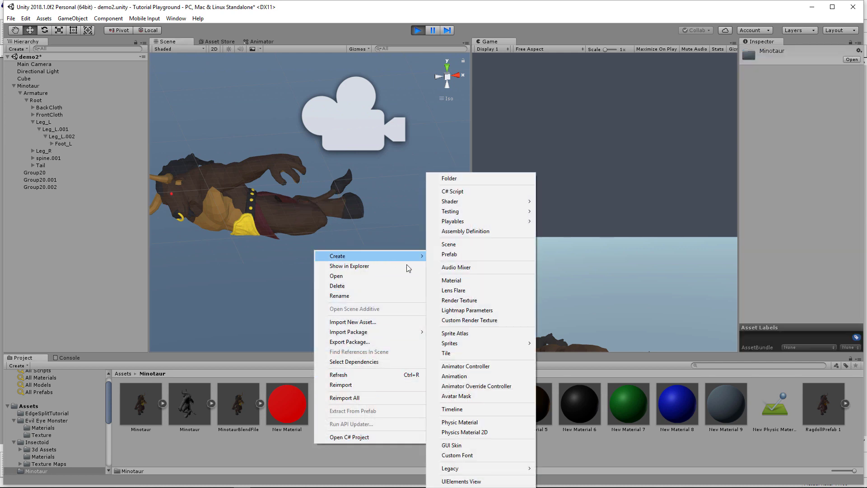
{"action": "left_click", "coordinate": [481, 422]}
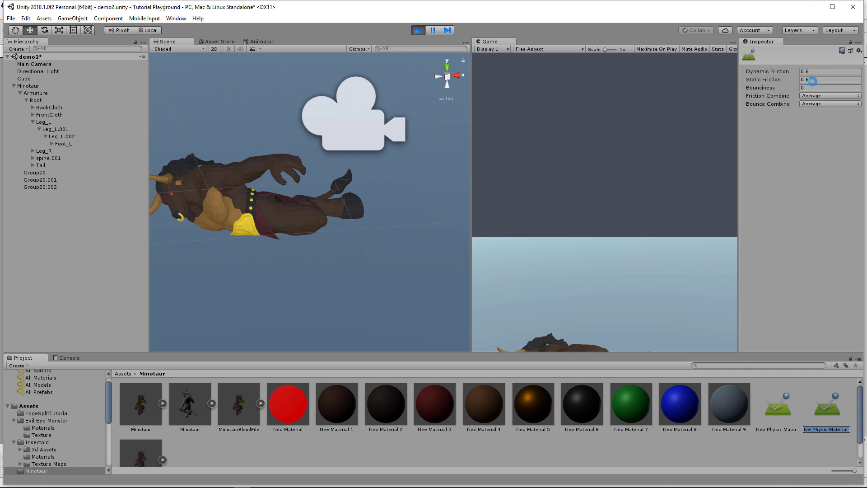
{"action": "left_click", "coordinate": [811, 72]}
Stop the play test and frame the reset, standing Minotaur in the Scene view
{"action": "left_click", "coordinate": [361, 230]}
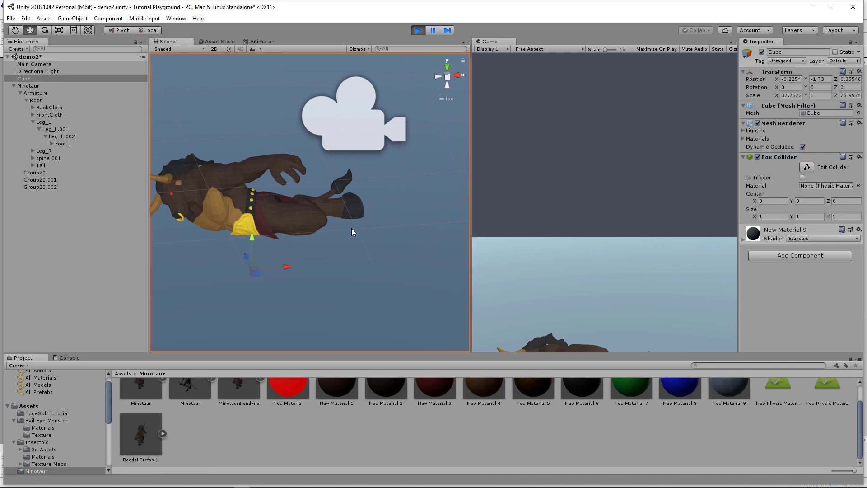
{"action": "left_click", "coordinate": [418, 30]}
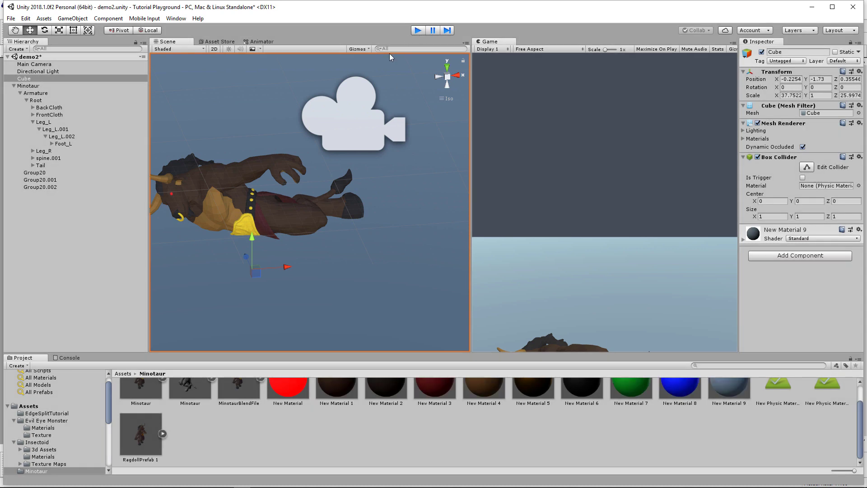
{"action": "scroll", "coordinate": [266, 166], "scroll_direction": "down", "scroll_amount": 5}
{"action": "middle_click_drag", "start_coordinate": [291, 145], "coordinate": [284, 191]}
{"action": "right_click_drag", "start_coordinate": [284, 191], "coordinate": [250, 154]}
{"action": "middle_click_drag", "start_coordinate": [250, 154], "coordinate": [267, 196]}
{"action": "scroll", "coordinate": [267, 195], "scroll_direction": "up", "scroll_amount": 8}
{"action": "right_click_drag", "start_coordinate": [289, 178], "coordinate": [261, 169]}
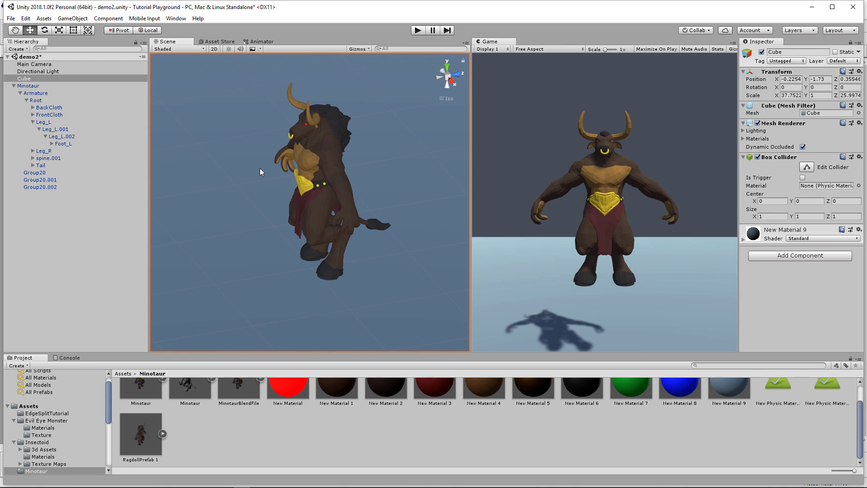
Make the Root bone's Rigidbody kinematic
{"action": "left_click", "coordinate": [39, 101]}
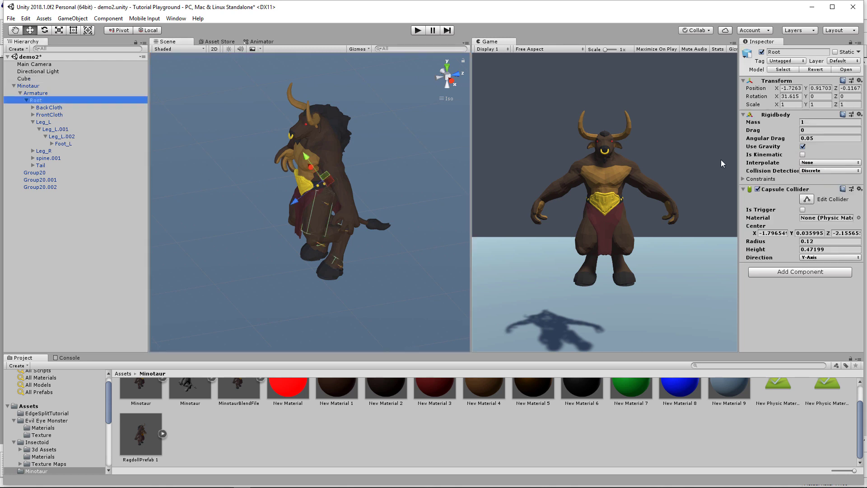
{"action": "left_click", "coordinate": [803, 155]}
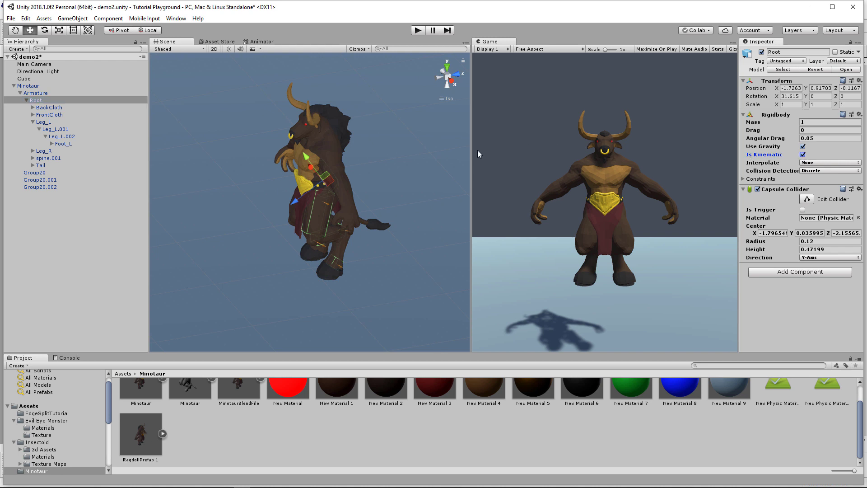
{"action": "scroll", "coordinate": [324, 177], "scroll_direction": "up", "scroll_amount": 4}
{"action": "left_click_drag", "start_coordinate": [310, 139], "coordinate": [357, 160], "text": "alt"}
{"action": "left_click_drag", "start_coordinate": [379, 210], "coordinate": [368, 169], "text": "alt"}
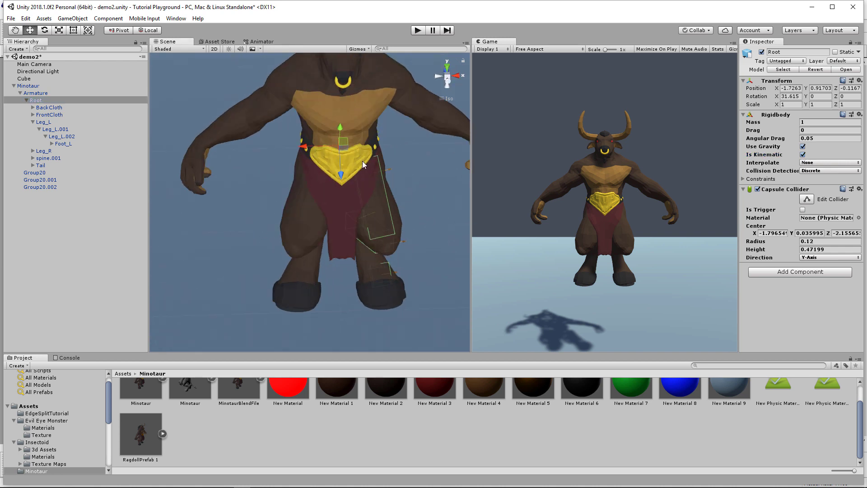
{"action": "left_click_drag", "start_coordinate": [367, 274], "coordinate": [221, 243], "text": "alt"}
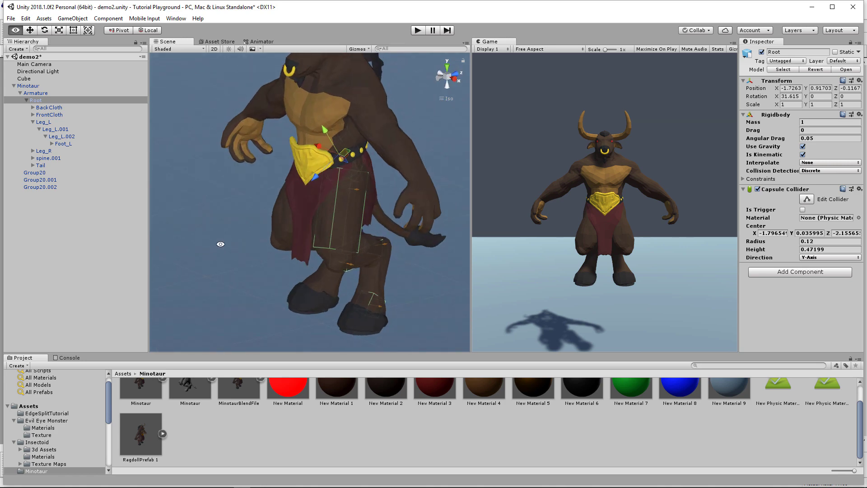
Rotate the whole Minotaur to about -69.31 on X and start play mode
{"action": "left_click", "coordinate": [25, 87]}
{"action": "left_click_drag", "start_coordinate": [302, 194], "coordinate": [213, 185], "text": "alt"}
{"action": "scroll", "coordinate": [259, 190], "scroll_direction": "down", "scroll_amount": 2}
{"action": "key", "text": "e"}
{"action": "left_click_drag", "start_coordinate": [272, 283], "coordinate": [394, 289]}
{"action": "middle_click_drag", "start_coordinate": [394, 289], "coordinate": [320, 218]}
{"action": "left_click", "coordinate": [418, 31]}
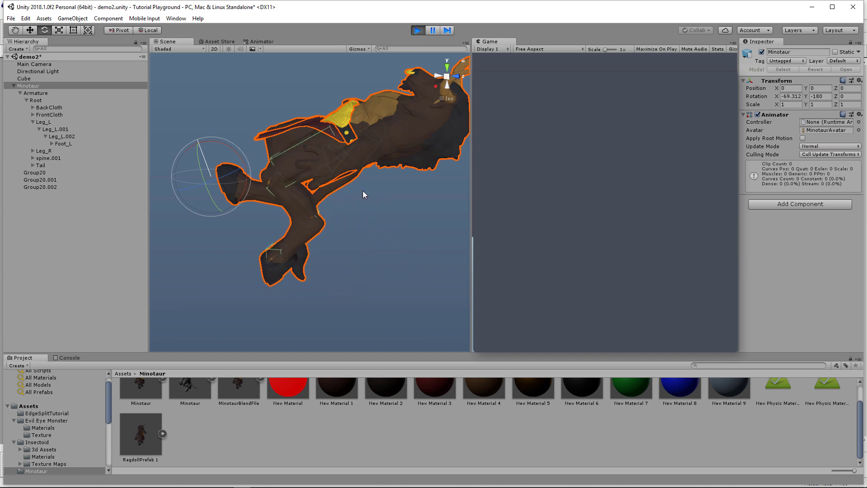
Orbit around the running ragdoll to watch its legs swing, then stop play mode with Ctrl+P
{"action": "right_click_drag", "start_coordinate": [269, 245], "coordinate": [426, 263]}
{"action": "right_click_drag", "start_coordinate": [342, 276], "coordinate": [381, 246]}
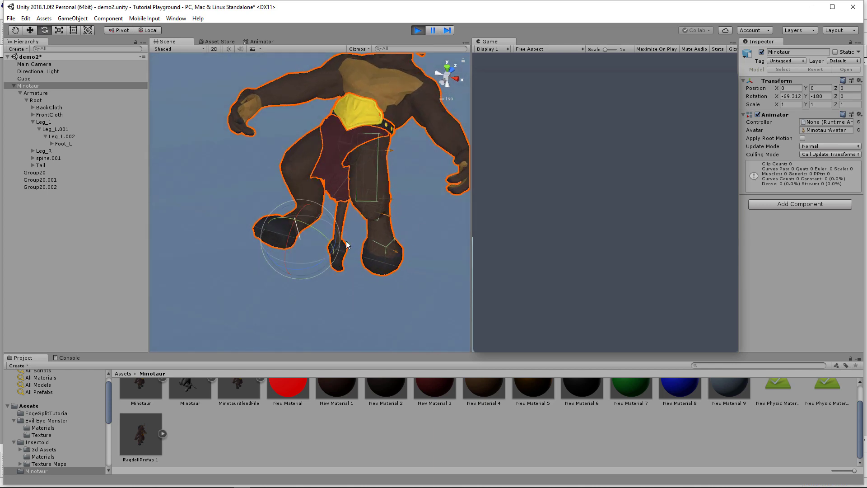
{"action": "key", "text": "ctrl+p"}
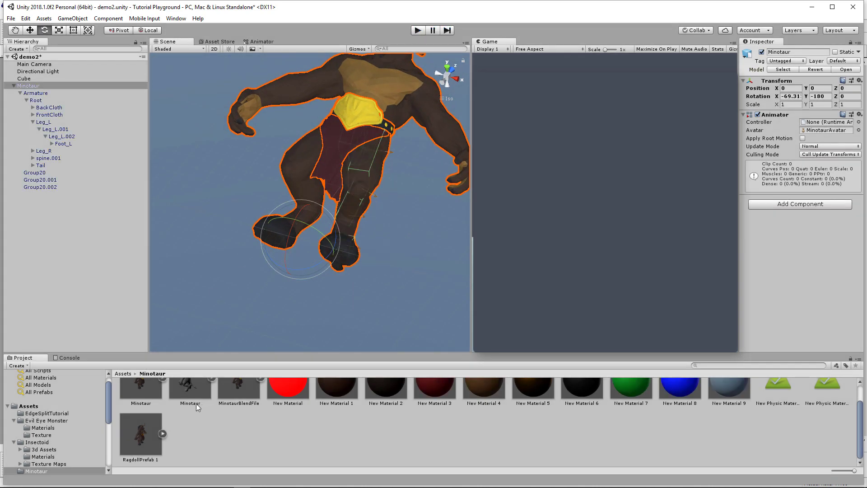
{"action": "scroll", "coordinate": [197, 407], "scroll_direction": "up", "scroll_amount": 2}
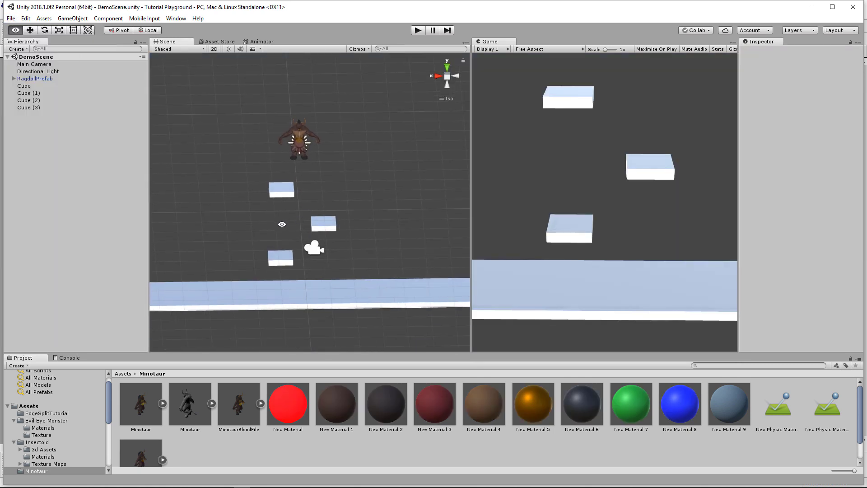
Expand RagdollPrefab > Armature in DemoScene and select the Root bone
{"action": "left_click_drag", "start_coordinate": [282, 224], "coordinate": [304, 220], "text": "alt"}
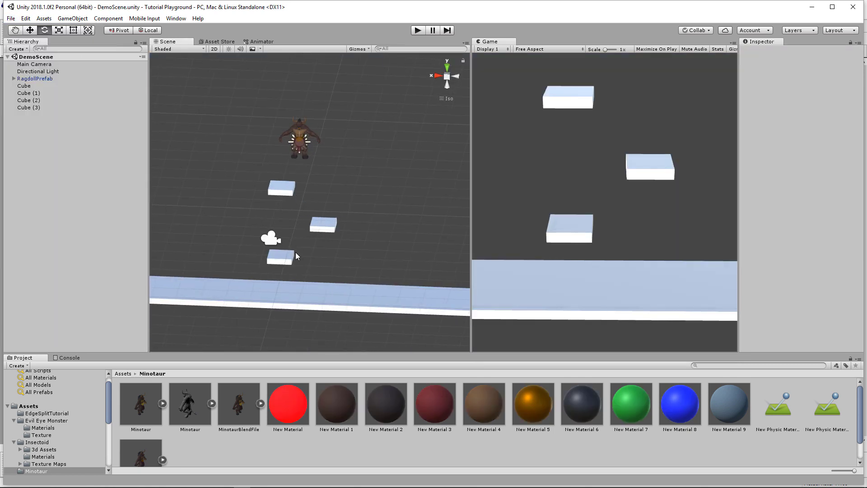
{"action": "scroll", "coordinate": [304, 130], "scroll_direction": "up", "scroll_amount": 15}
{"action": "middle_click_drag", "start_coordinate": [301, 130], "coordinate": [319, 253]}
{"action": "scroll", "coordinate": [311, 199], "scroll_direction": "up", "scroll_amount": 15}
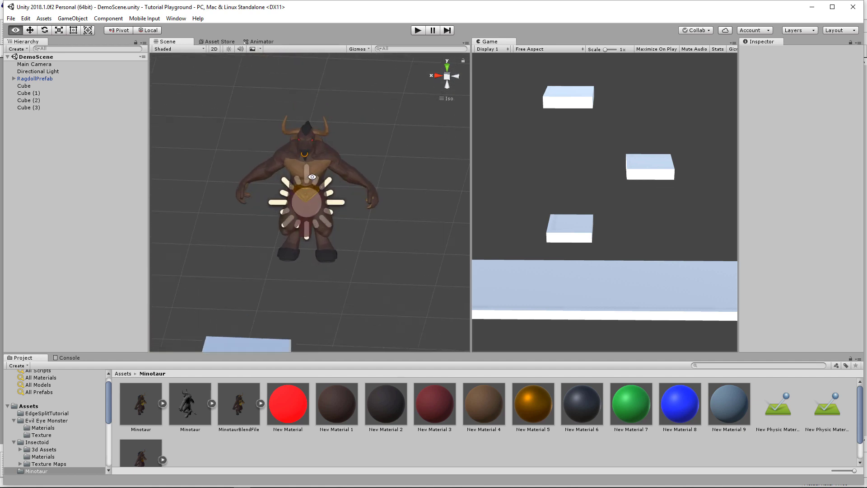
{"action": "scroll", "coordinate": [306, 170], "scroll_direction": "up", "scroll_amount": 2, "text": "alt"}
{"action": "left_click", "coordinate": [14, 79]}
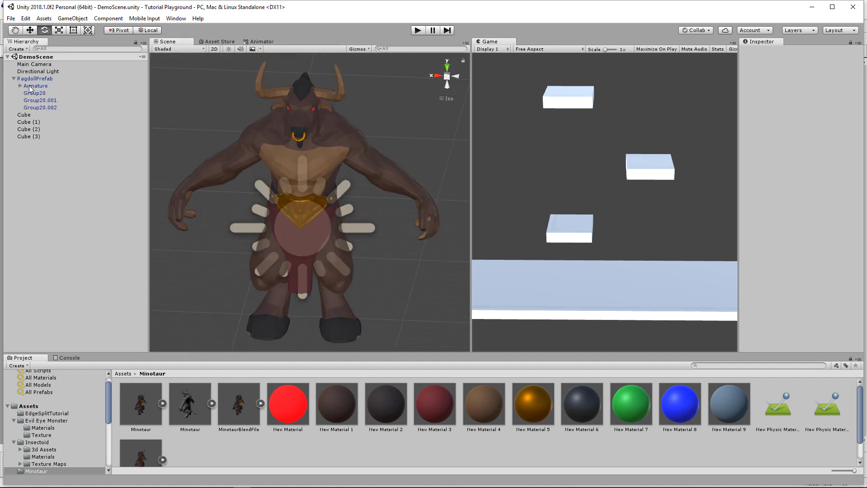
{"action": "left_click", "coordinate": [19, 86]}
{"action": "left_click", "coordinate": [36, 93]}
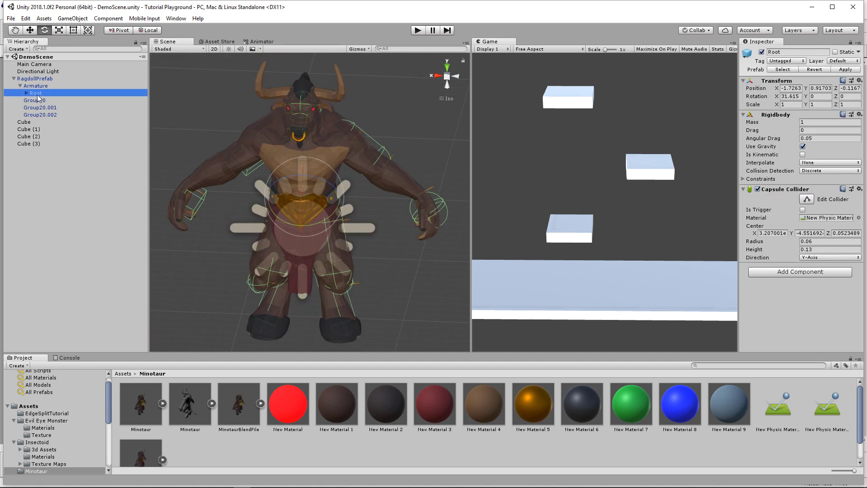
Orbit around the Minotaur from front to both sides to check its colliders
{"action": "left_click_drag", "start_coordinate": [337, 267], "coordinate": [260, 146], "text": "alt"}
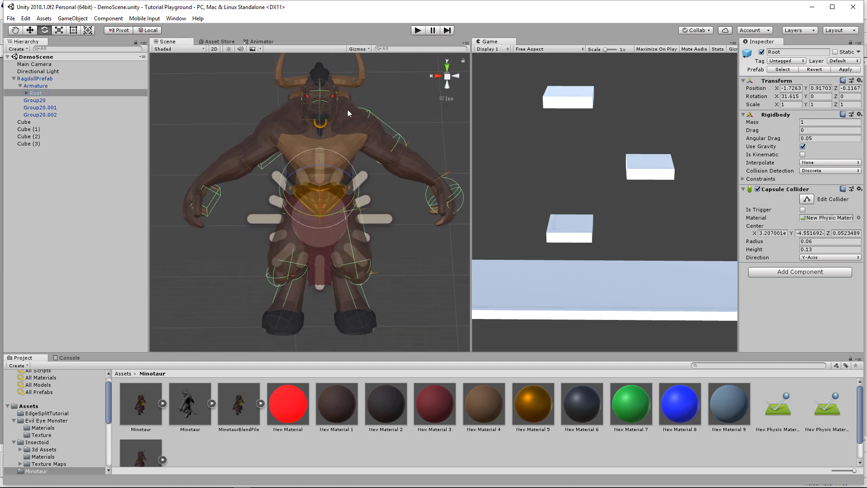
{"action": "left_click_drag", "start_coordinate": [398, 137], "coordinate": [308, 176], "text": "alt"}
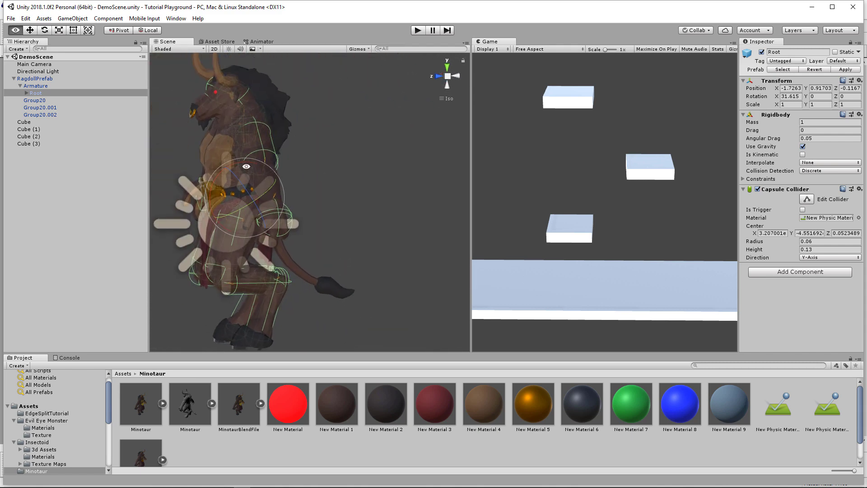
{"action": "left_click_drag", "start_coordinate": [227, 156], "coordinate": [247, 154], "text": "alt"}
{"action": "left_click_drag", "start_coordinate": [285, 227], "coordinate": [519, 212], "text": "alt"}
{"action": "left_click_drag", "start_coordinate": [298, 218], "coordinate": [523, 209], "text": "alt"}
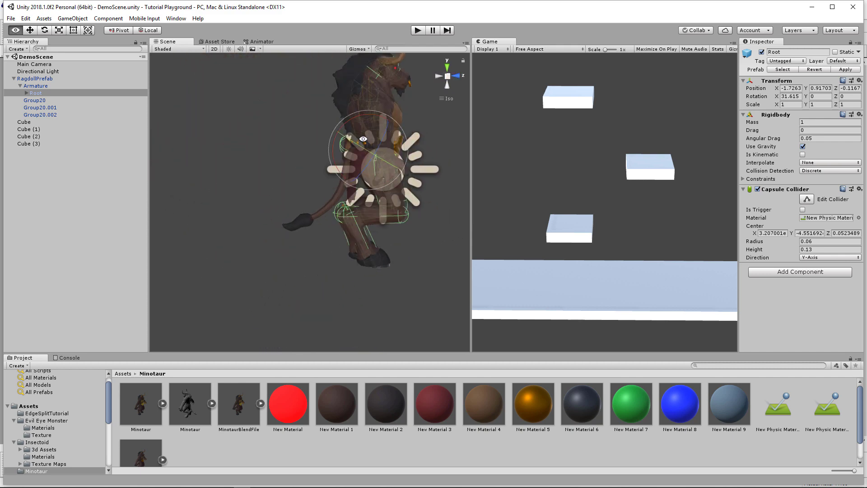
{"action": "left_click_drag", "start_coordinate": [344, 276], "coordinate": [342, 244], "text": "alt"}
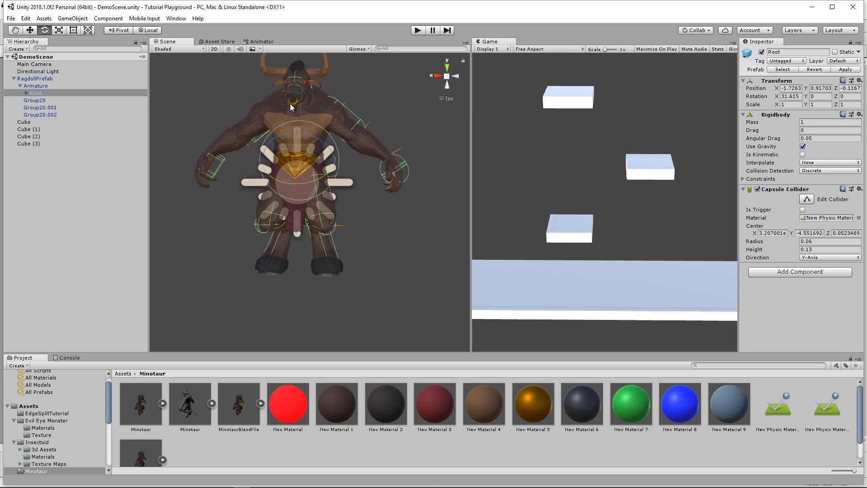
{"action": "scroll", "coordinate": [291, 107], "scroll_direction": "up", "scroll_amount": 2}
{"action": "scroll", "coordinate": [351, 194], "scroll_direction": "down", "scroll_amount": 3}
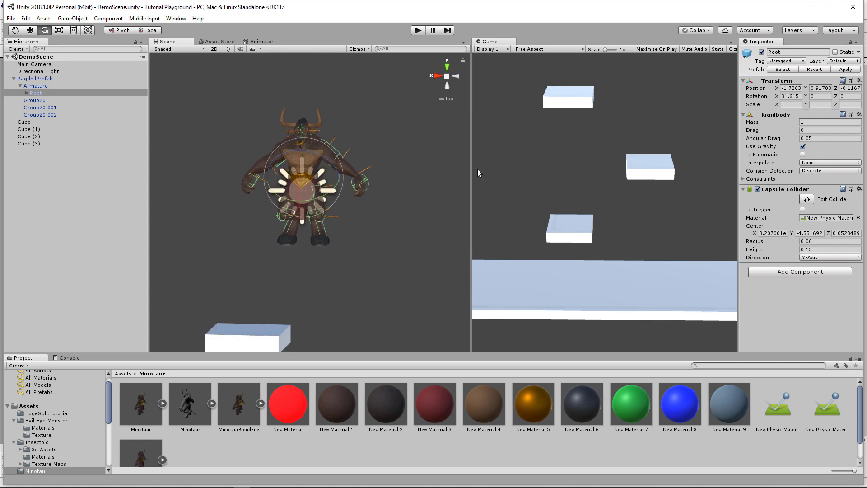
Narrow the Scene view to widen the Game view, framing the Minotaur above the platforms
{"action": "left_click_drag", "start_coordinate": [470, 114], "coordinate": [386, 107]}
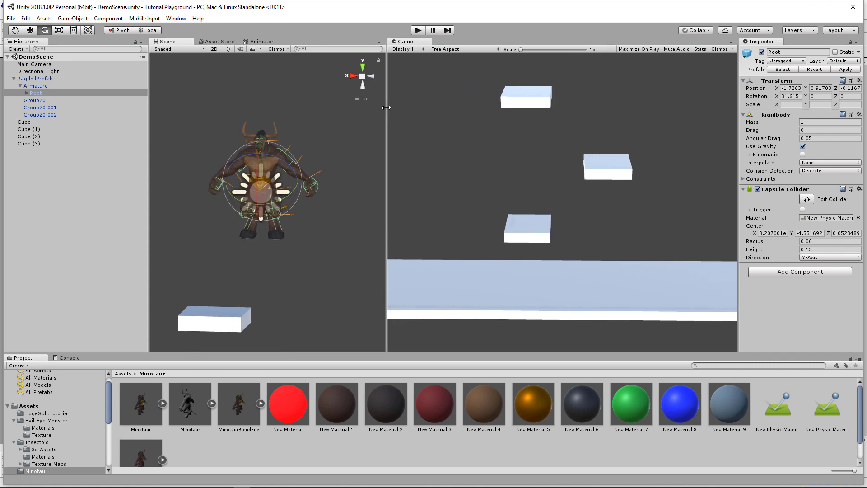
{"action": "scroll", "coordinate": [346, 200], "scroll_direction": "down", "scroll_amount": 5}
{"action": "middle_click_drag", "start_coordinate": [297, 226], "coordinate": [280, 161]}
Play DemoScene and zoom in on the ragdoll landing on the platform
{"action": "left_click", "coordinate": [418, 31]}
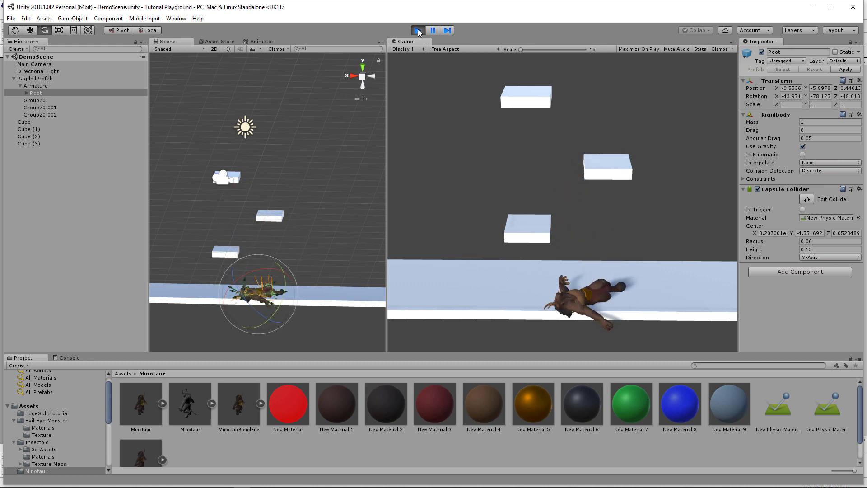
{"action": "middle_click_drag", "start_coordinate": [287, 246], "coordinate": [292, 177]}
{"action": "scroll", "coordinate": [246, 255], "scroll_direction": "up", "scroll_amount": 15}
{"action": "middle_click_drag", "start_coordinate": [239, 255], "coordinate": [261, 201]}
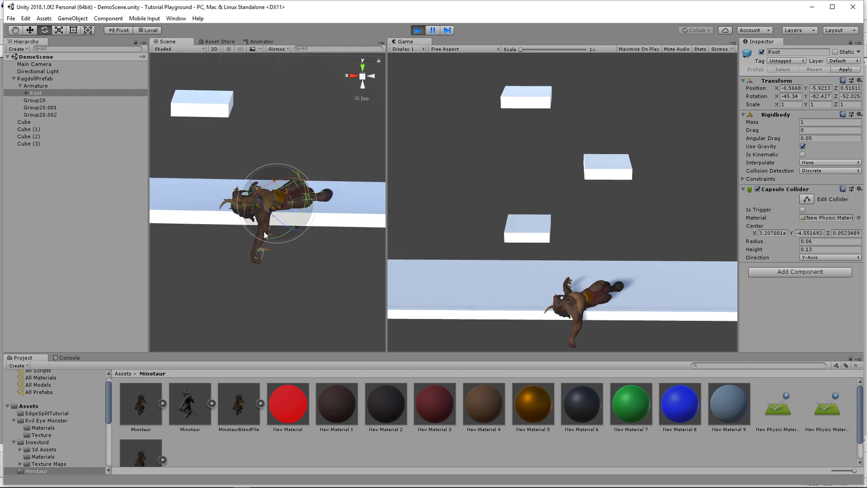
{"action": "scroll", "coordinate": [275, 256], "scroll_direction": "up", "scroll_amount": 14}
{"action": "scroll", "coordinate": [275, 257], "scroll_direction": "up", "scroll_amount": 7}
{"action": "right_click_drag", "start_coordinate": [213, 286], "coordinate": [299, 231]}
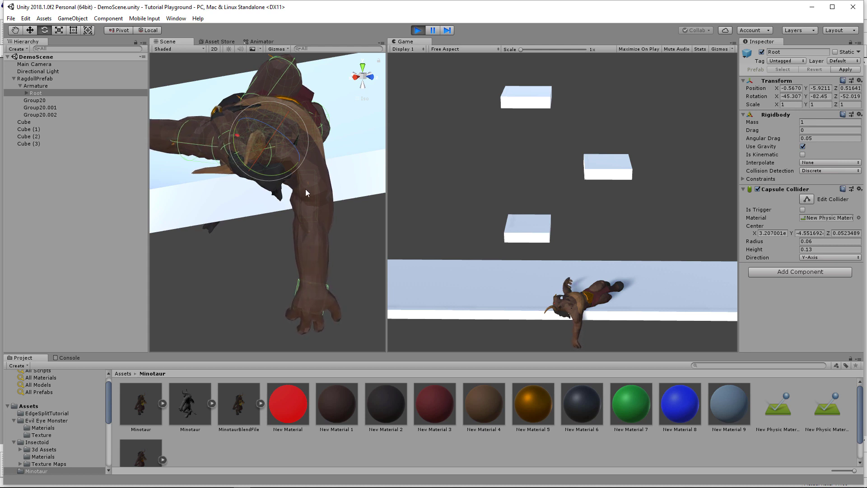
{"action": "left_click_drag", "start_coordinate": [319, 284], "coordinate": [261, 217], "text": "alt"}
Reselect Root under Armature and view the sprawled ragdoll from several angles and above
{"action": "left_click", "coordinate": [20, 86]}
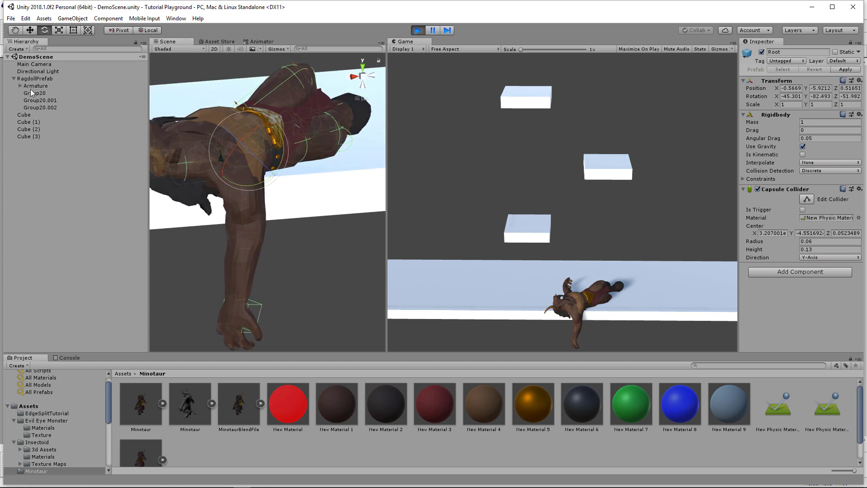
{"action": "left_click", "coordinate": [24, 87]}
{"action": "left_click", "coordinate": [20, 85]}
{"action": "left_click", "coordinate": [35, 93]}
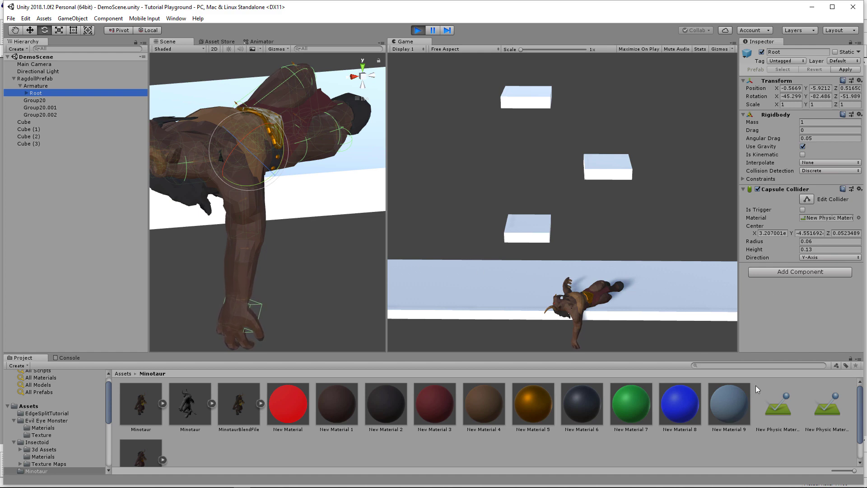
{"action": "scroll", "coordinate": [267, 238], "scroll_direction": "down", "scroll_amount": 5}
{"action": "left_click_drag", "start_coordinate": [284, 240], "coordinate": [239, 280], "text": "alt"}
{"action": "left_click_drag", "start_coordinate": [299, 263], "coordinate": [299, 264], "text": "alt"}
{"action": "left_click_drag", "start_coordinate": [567, 257], "coordinate": [517, 249], "text": "alt"}
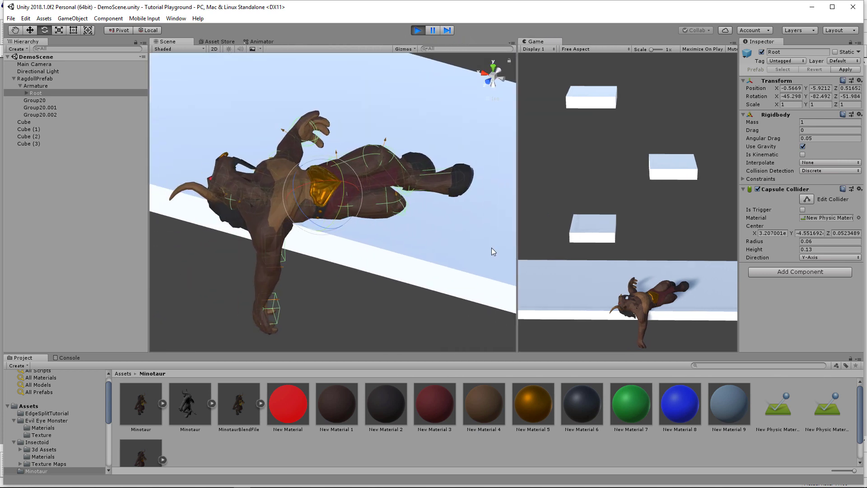
{"action": "left_click_drag", "start_coordinate": [462, 251], "coordinate": [403, 269], "text": "alt"}
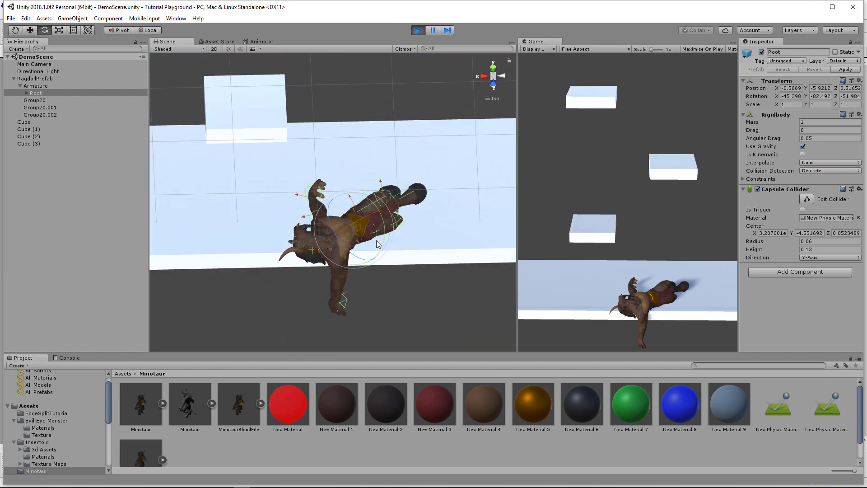